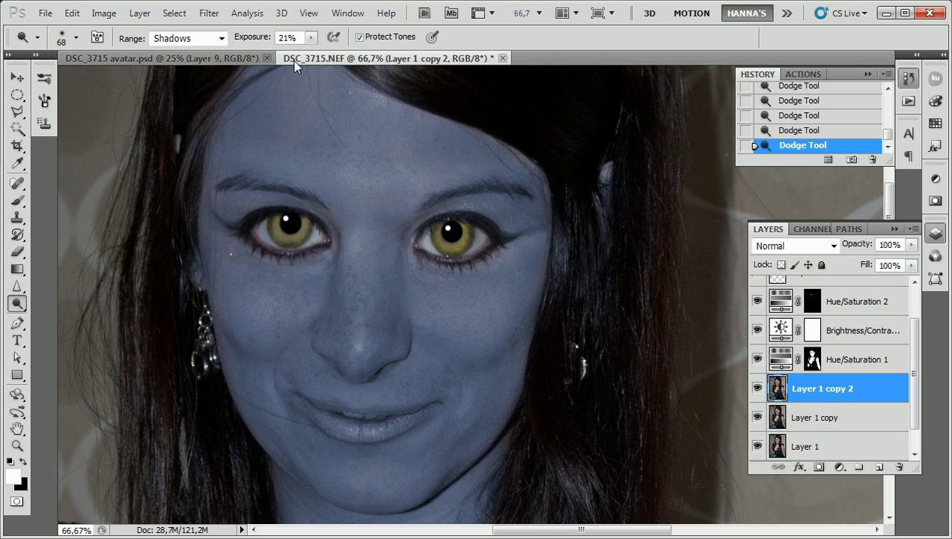
# Dodge the midtones of the forehead, nose and under-eye areas at 21% exposure, and reduce the opacity of Layer 1 copy 2 to 60%.
pyautogui.click(170, 62)
pyautogui.click(324, 190)
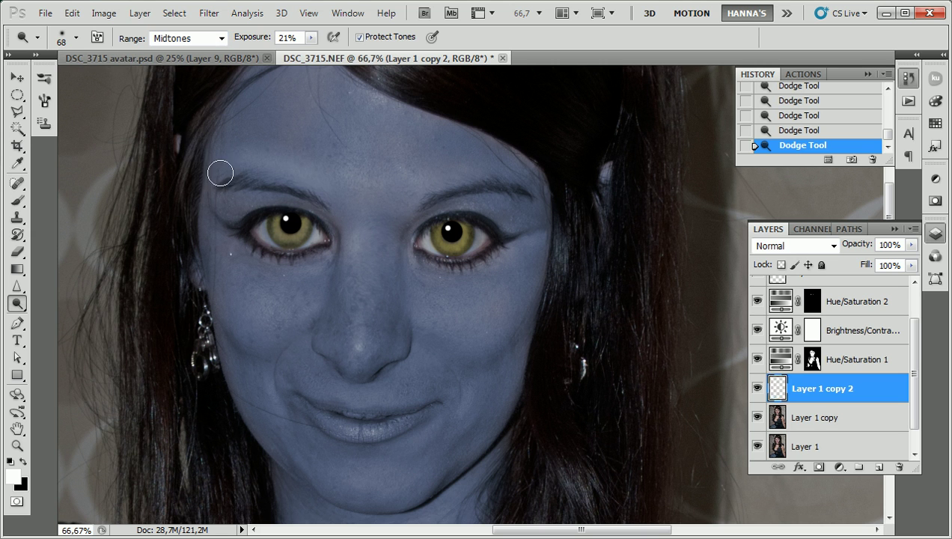
pyautogui.moveTo(370, 225)
pyautogui.mouseDown()
pyautogui.moveTo(347, 293)
pyautogui.moveTo(349, 312)
pyautogui.moveTo(379, 245)
pyautogui.moveTo(365, 329)
pyautogui.moveTo(369, 290)
pyautogui.moveTo(365, 319)
pyautogui.mouseUp()
pyautogui.moveTo(362, 215)
pyautogui.mouseDown()
pyautogui.moveTo(425, 268)
pyautogui.moveTo(453, 272)
pyautogui.moveTo(530, 246)
pyautogui.moveTo(546, 230)
pyautogui.moveTo(503, 266)
pyautogui.moveTo(384, 315)
pyautogui.moveTo(237, 311)
pyautogui.moveTo(321, 266)
pyautogui.moveTo(236, 259)
pyautogui.moveTo(187, 228)
pyautogui.moveTo(214, 234)
pyautogui.moveTo(193, 238)
pyautogui.moveTo(310, 317)
pyautogui.moveTo(368, 277)
pyautogui.moveTo(372, 305)
pyautogui.moveTo(357, 341)
pyautogui.moveTo(383, 235)
pyautogui.moveTo(379, 209)
pyautogui.moveTo(357, 332)
pyautogui.moveTo(365, 368)
pyautogui.moveTo(372, 215)
pyautogui.moveTo(394, 190)
pyautogui.moveTo(437, 181)
pyautogui.moveTo(374, 185)
pyautogui.moveTo(532, 168)
pyautogui.moveTo(480, 178)
pyautogui.moveTo(494, 173)
pyautogui.moveTo(481, 194)
pyautogui.moveTo(364, 211)
pyautogui.moveTo(383, 192)
pyautogui.moveTo(365, 202)
pyautogui.moveTo(231, 166)
pyautogui.moveTo(188, 182)
pyautogui.moveTo(191, 243)
pyautogui.moveTo(209, 208)
pyautogui.moveTo(273, 287)
pyautogui.moveTo(315, 286)
pyautogui.moveTo(207, 263)
pyautogui.moveTo(242, 288)
pyautogui.moveTo(328, 269)
pyautogui.moveTo(299, 282)
pyautogui.moveTo(321, 255)
pyautogui.moveTo(225, 274)
pyautogui.moveTo(234, 292)
pyautogui.moveTo(433, 272)
pyautogui.moveTo(514, 253)
pyautogui.moveTo(541, 233)
pyautogui.moveTo(535, 263)
pyautogui.moveTo(547, 247)
pyautogui.moveTo(458, 298)
pyautogui.moveTo(382, 283)
pyautogui.moveTo(414, 275)
pyautogui.moveTo(406, 252)
pyautogui.moveTo(437, 286)
pyautogui.moveTo(399, 227)
pyautogui.moveTo(389, 241)
pyautogui.moveTo(389, 301)
pyautogui.moveTo(346, 227)
pyautogui.moveTo(288, 284)
pyautogui.mouseUp()
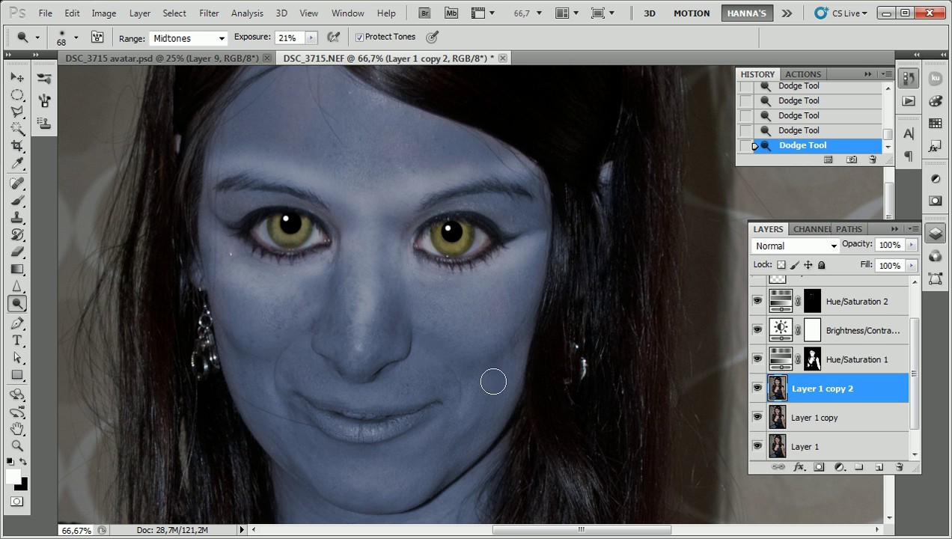
pyautogui.moveTo(859, 248); pyautogui.dragTo(826, 247)
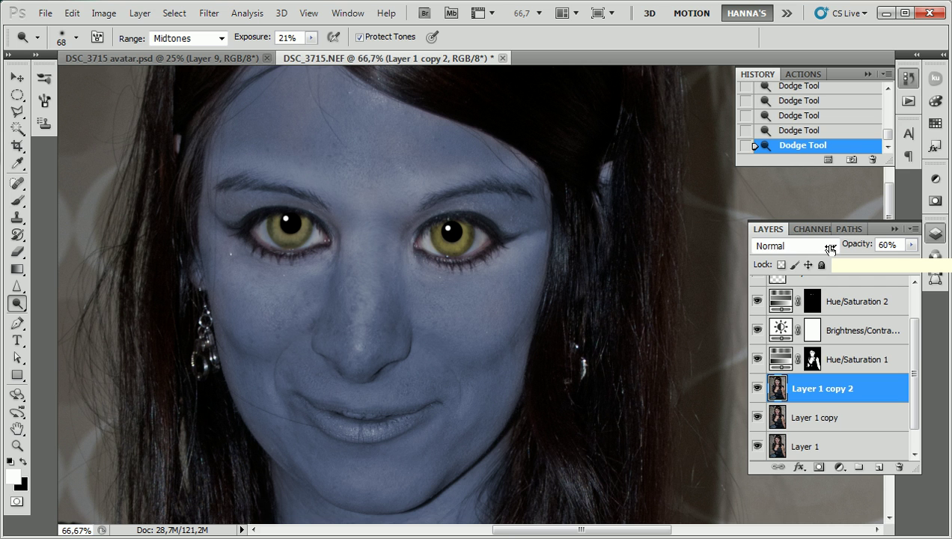
pyautogui.moveTo(829, 248); pyautogui.dragTo(831, 251)
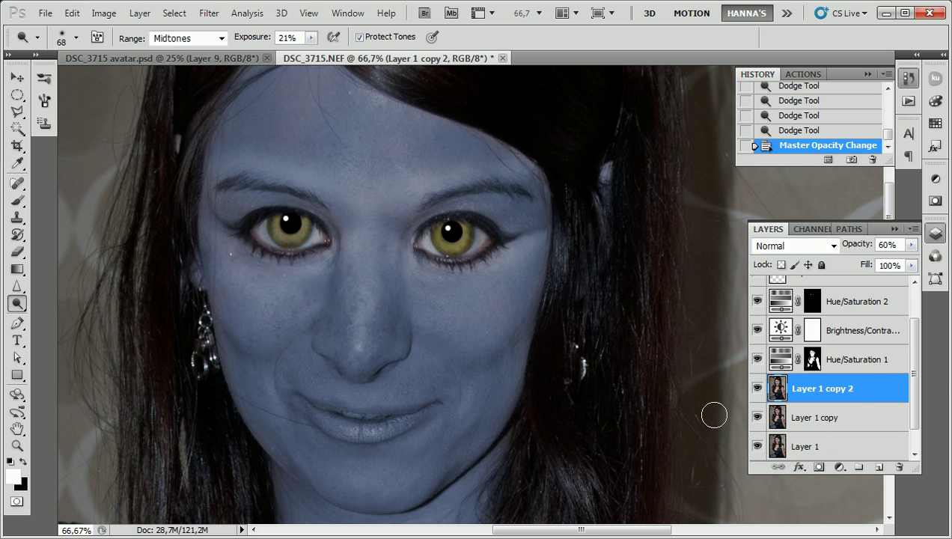
# Darken the lips and the outlines of the eyes with the Burn tool, using a 41 px brush, Shadows range and 10% exposure.
pyautogui.click(16, 303)
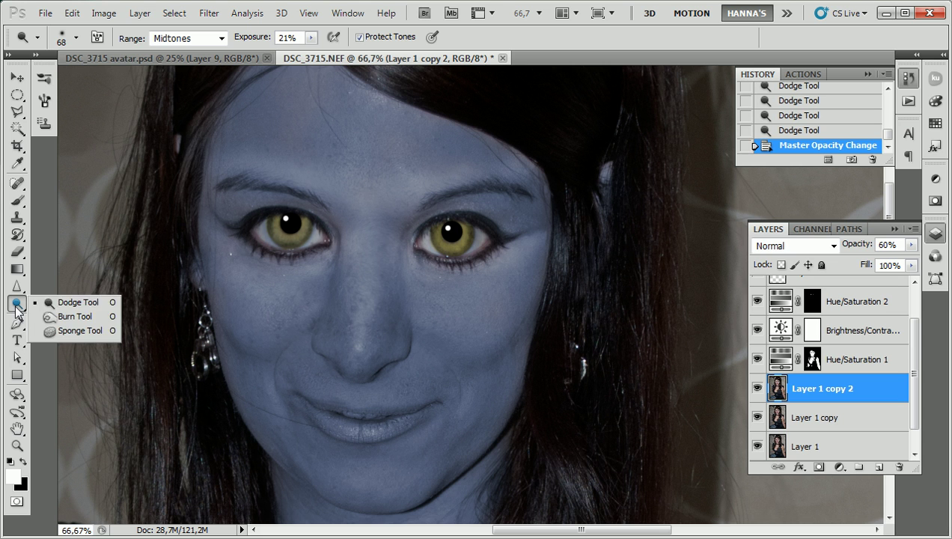
pyautogui.click(70, 317)
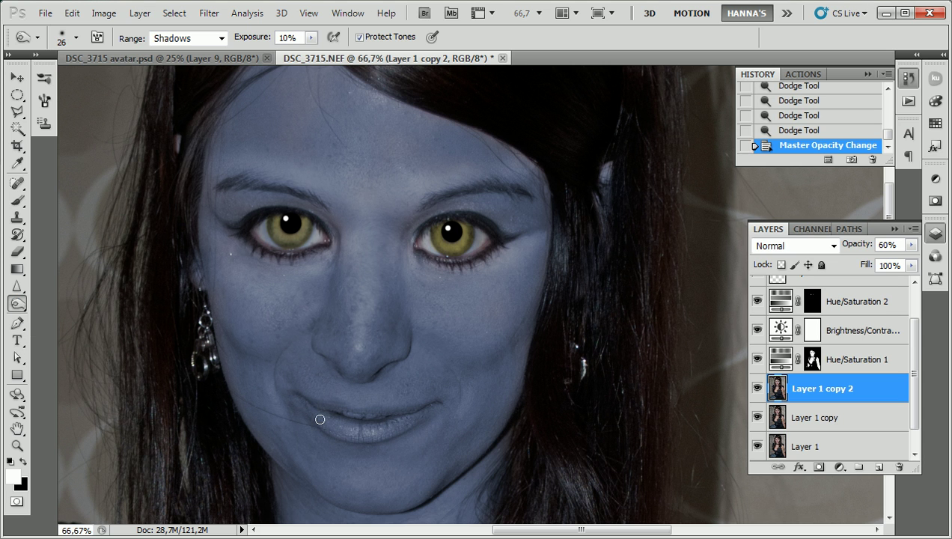
pyautogui.press(']')
pyautogui.moveTo(312, 411)
pyautogui.mouseDown()
pyautogui.moveTo(376, 436)
pyautogui.moveTo(436, 411)
pyautogui.moveTo(372, 415)
pyautogui.moveTo(314, 406)
pyautogui.mouseUp()
pyautogui.moveTo(390, 431)
pyautogui.mouseDown()
pyautogui.moveTo(426, 410)
pyautogui.moveTo(370, 415)
pyautogui.moveTo(304, 401)
pyautogui.moveTo(327, 424)
pyautogui.moveTo(364, 434)
pyautogui.moveTo(429, 407)
pyautogui.moveTo(303, 401)
pyautogui.moveTo(343, 433)
pyautogui.moveTo(390, 433)
pyautogui.moveTo(426, 408)
pyautogui.moveTo(366, 418)
pyautogui.moveTo(299, 398)
pyautogui.moveTo(335, 427)
pyautogui.moveTo(369, 433)
pyautogui.moveTo(429, 404)
pyautogui.moveTo(353, 432)
pyautogui.moveTo(303, 412)
pyautogui.moveTo(358, 433)
pyautogui.moveTo(429, 410)
pyautogui.moveTo(372, 414)
pyautogui.moveTo(303, 402)
pyautogui.moveTo(367, 434)
pyautogui.moveTo(433, 407)
pyautogui.moveTo(352, 432)
pyautogui.moveTo(325, 427)
pyautogui.moveTo(305, 407)
pyautogui.moveTo(344, 431)
pyautogui.moveTo(386, 433)
pyautogui.moveTo(437, 402)
pyautogui.moveTo(356, 416)
pyautogui.moveTo(302, 401)
pyautogui.moveTo(351, 430)
pyautogui.moveTo(398, 431)
pyautogui.moveTo(434, 406)
pyautogui.moveTo(339, 430)
pyautogui.moveTo(295, 400)
pyautogui.moveTo(368, 419)
pyautogui.moveTo(431, 403)
pyautogui.moveTo(355, 415)
pyautogui.mouseUp()
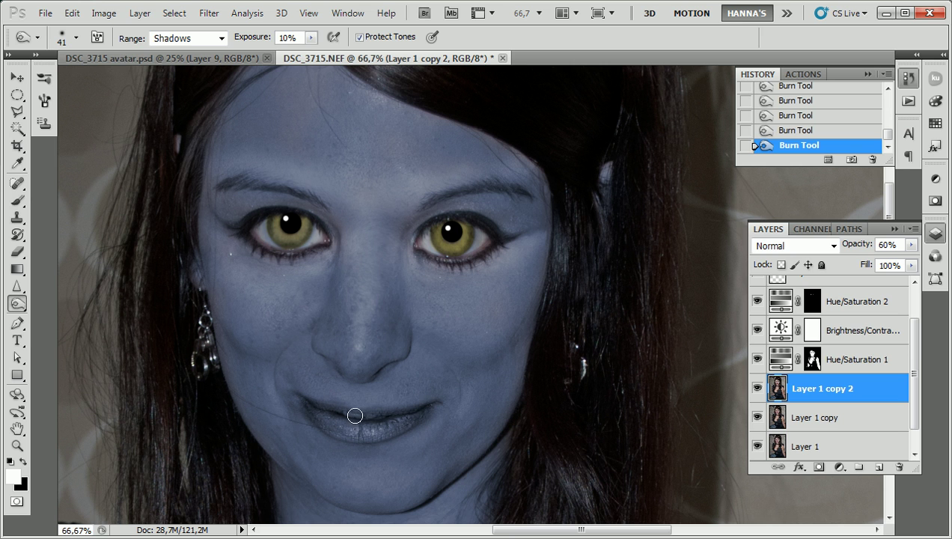
pyautogui.moveTo(424, 286); pyautogui.dragTo(386, 312)
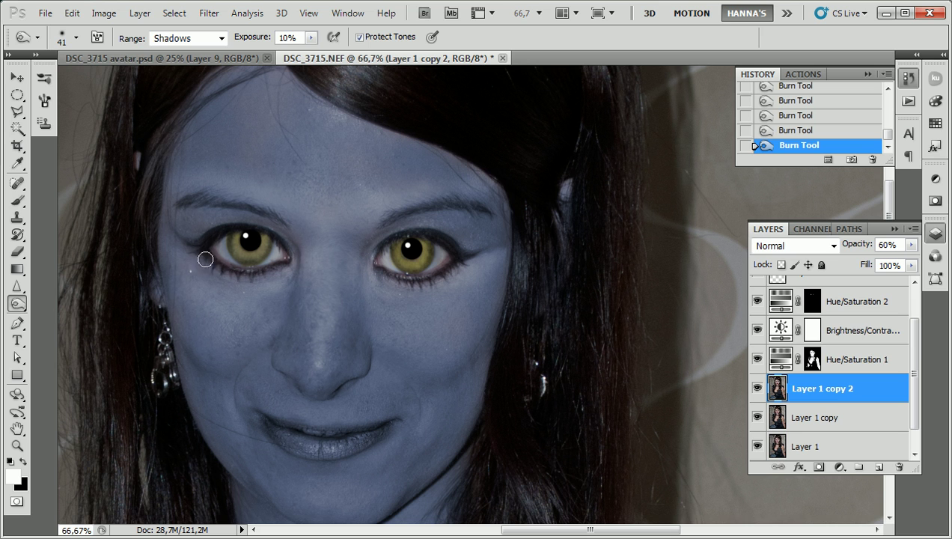
pyautogui.moveTo(220, 264); pyautogui.dragTo(201, 249)
# Sharpen both eyes and their lashes with the Sharpen tool at 50% strength and a 28 px brush.
pyautogui.click(22, 289)
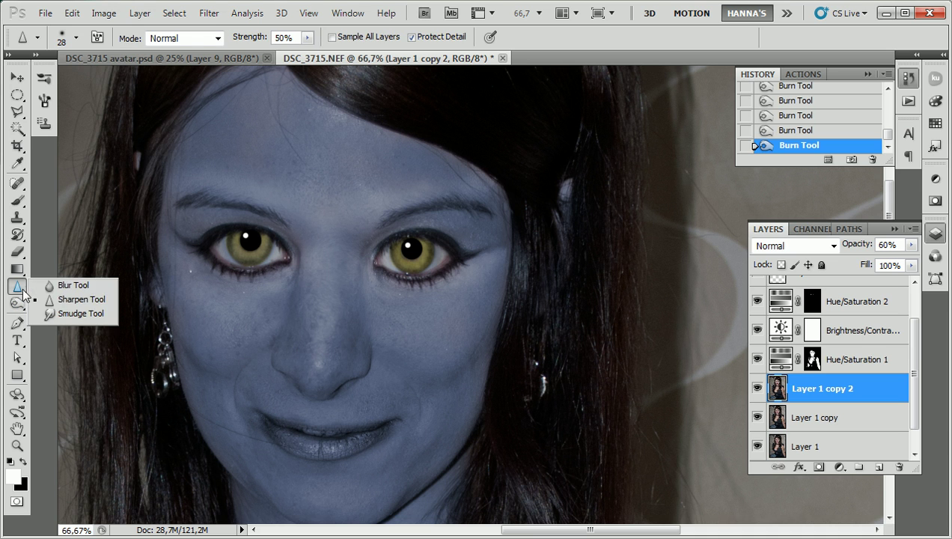
pyautogui.click(73, 299)
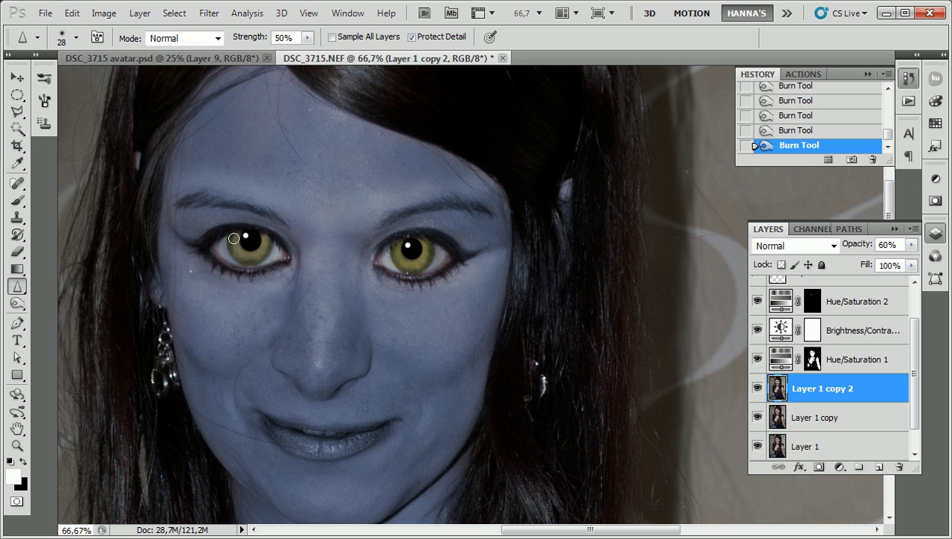
pyautogui.click(273, 240)
pyautogui.moveTo(427, 254)
pyautogui.mouseDown()
pyautogui.moveTo(381, 252)
pyautogui.moveTo(430, 236)
pyautogui.moveTo(417, 289)
pyautogui.mouseUp()
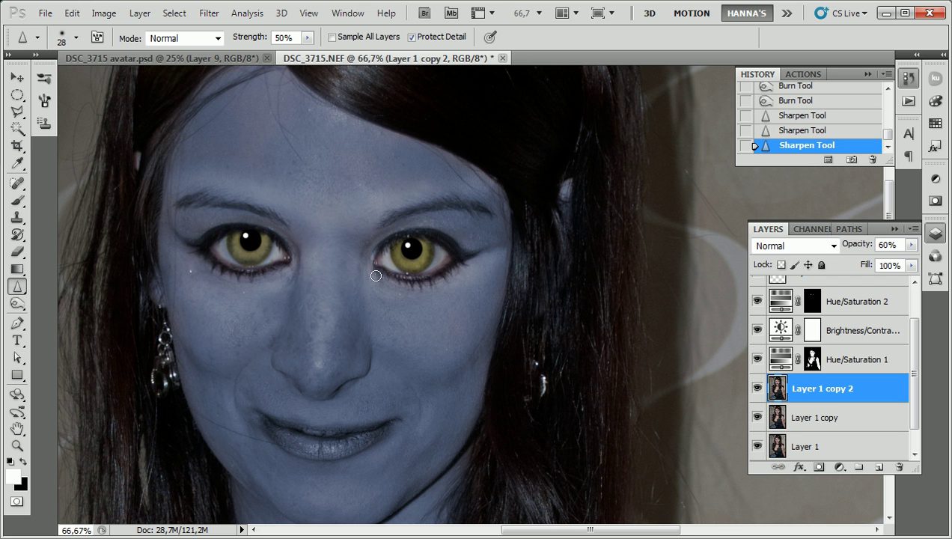
pyautogui.click(466, 262)
pyautogui.click(186, 244)
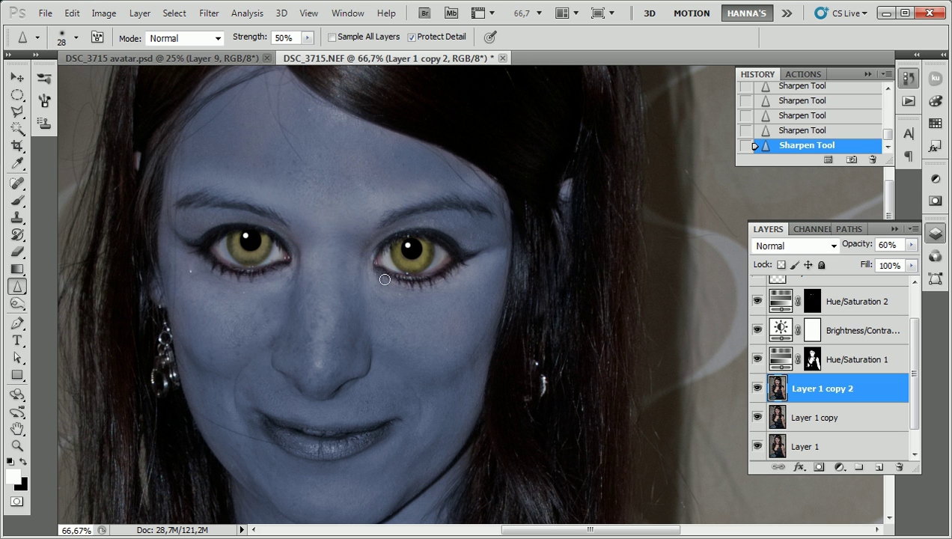
# Examine the burned lips and sharpened eyes up close and in the context of the whole portrait.
pyautogui.moveTo(382, 370); pyautogui.dragTo(387, 317)
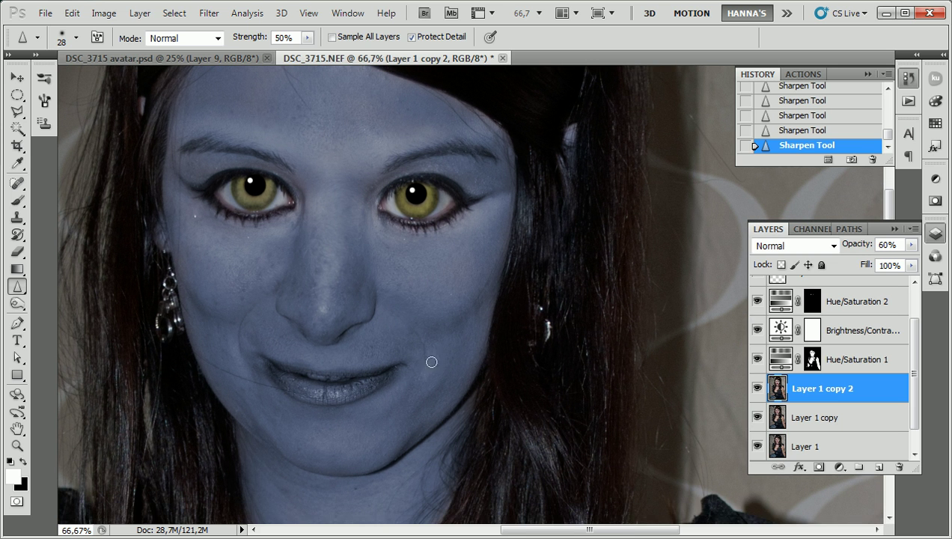
pyautogui.keyDown('alt'); pyautogui.click(420, 253); pyautogui.keyUp('alt')
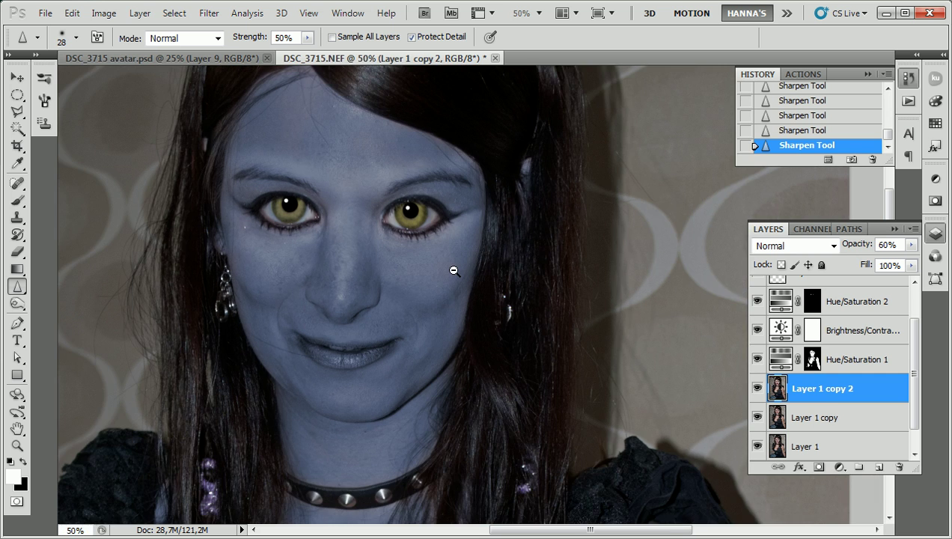
pyautogui.keyDown('alt'); pyautogui.click(413, 283); pyautogui.keyUp('alt')
pyautogui.keyDown('alt'); pyautogui.click(413, 284); pyautogui.keyUp('alt')
pyautogui.keyDown('ctrl'); pyautogui.click(392, 372); pyautogui.keyUp('ctrl')
pyautogui.moveTo(381, 341)
pyautogui.mouseDown()
pyautogui.moveTo(376, 323)
pyautogui.moveTo(385, 404)
pyautogui.mouseUp()
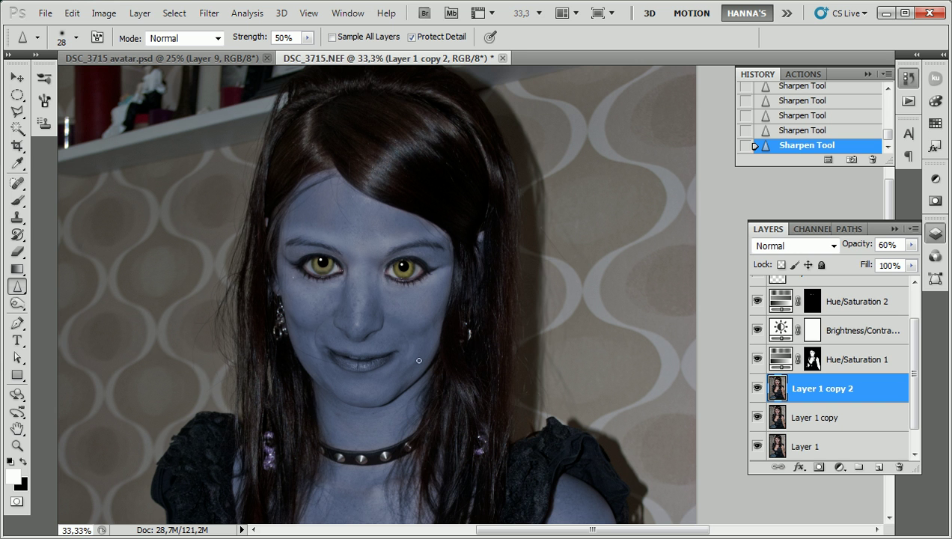
pyautogui.keyDown('alt'); pyautogui.click(374, 273); pyautogui.keyUp('alt')
pyautogui.keyDown('ctrl'); pyautogui.click(387, 311); pyautogui.keyUp('ctrl')
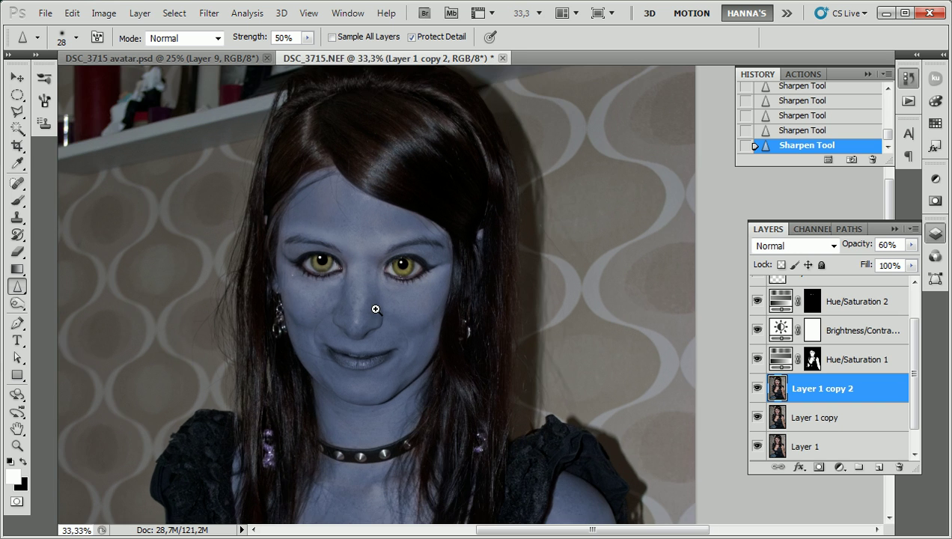
pyautogui.keyDown('ctrl'); pyautogui.click(375, 309); pyautogui.keyUp('ctrl')
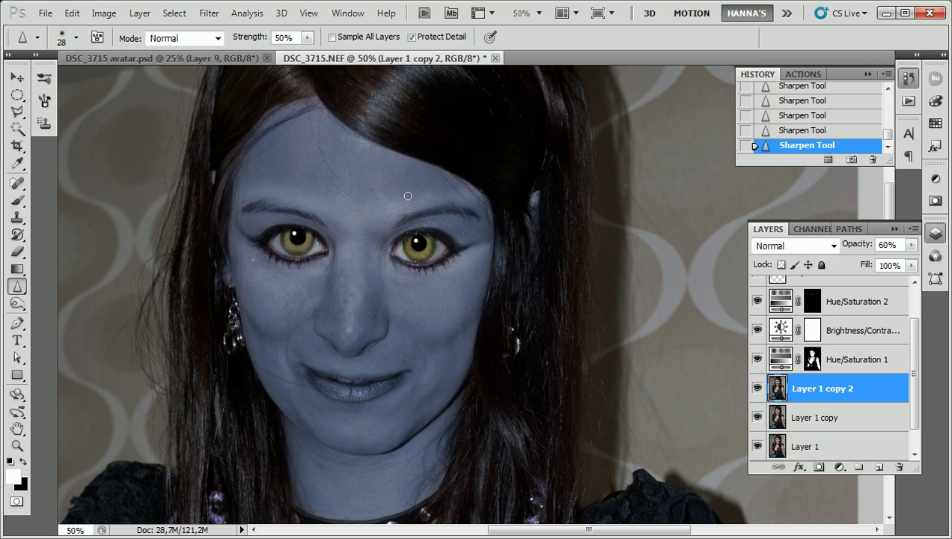
# Examine the glowing facial dots and stripes in the finished reference document DSC_3715 avatar.psd.
pyautogui.click(177, 57)
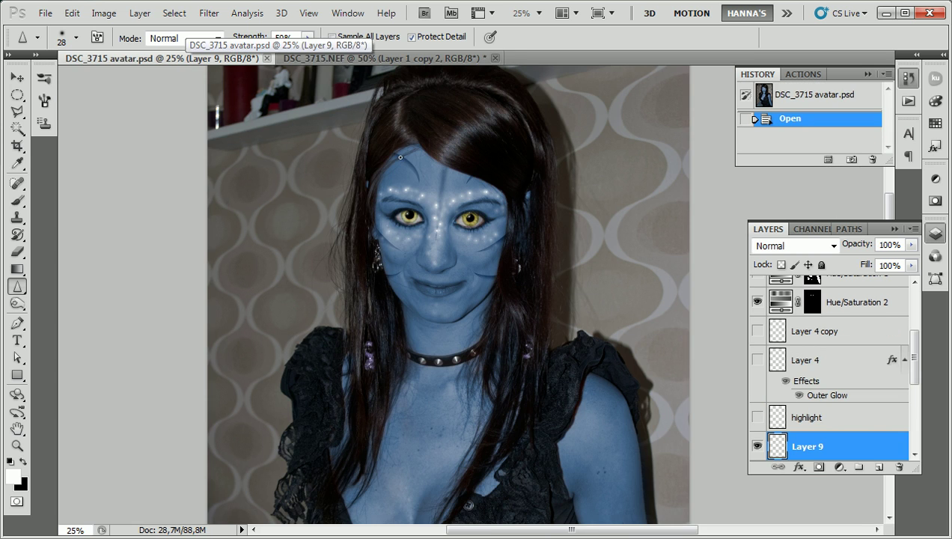
pyautogui.keyDown('ctrl'); pyautogui.keyDown('alt'); pyautogui.click(460, 237); pyautogui.keyUp('alt'); pyautogui.keyUp('ctrl')
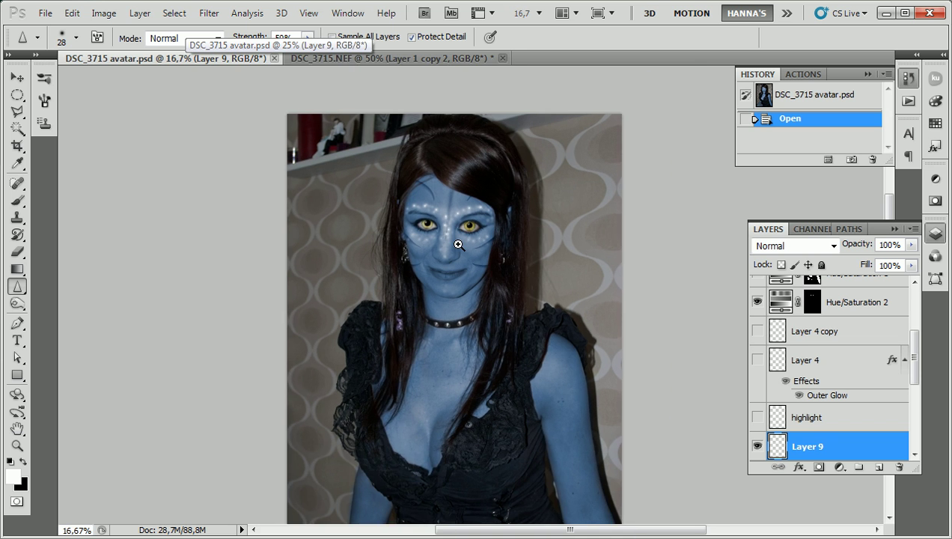
pyautogui.keyDown('ctrl'); pyautogui.click(453, 248); pyautogui.keyUp('ctrl')
pyautogui.keyDown('ctrl'); pyautogui.click(456, 247); pyautogui.keyUp('ctrl')
pyautogui.keyDown('ctrl'); pyautogui.click(456, 247); pyautogui.keyUp('ctrl')
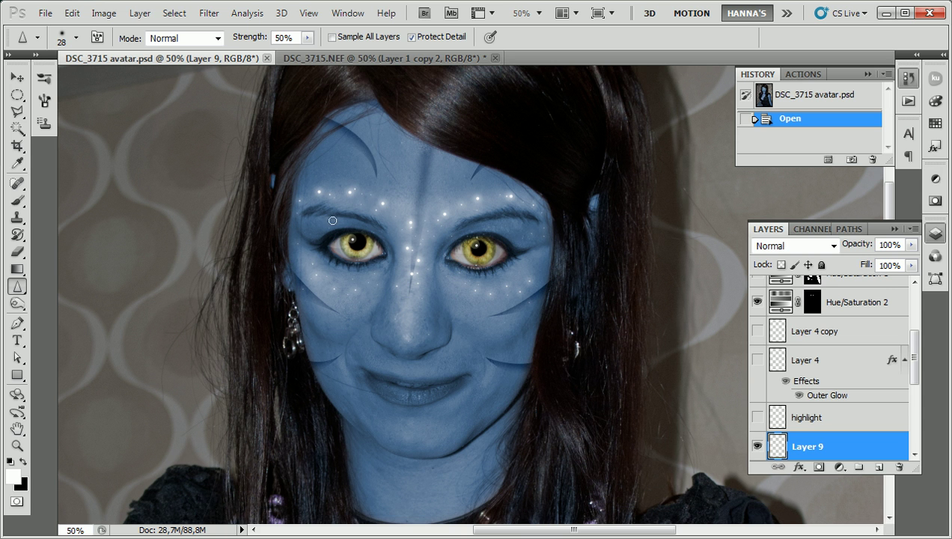
# Return to DSC_3715.NEF and add a new empty layer above Layer 3.
pyautogui.click(309, 60)
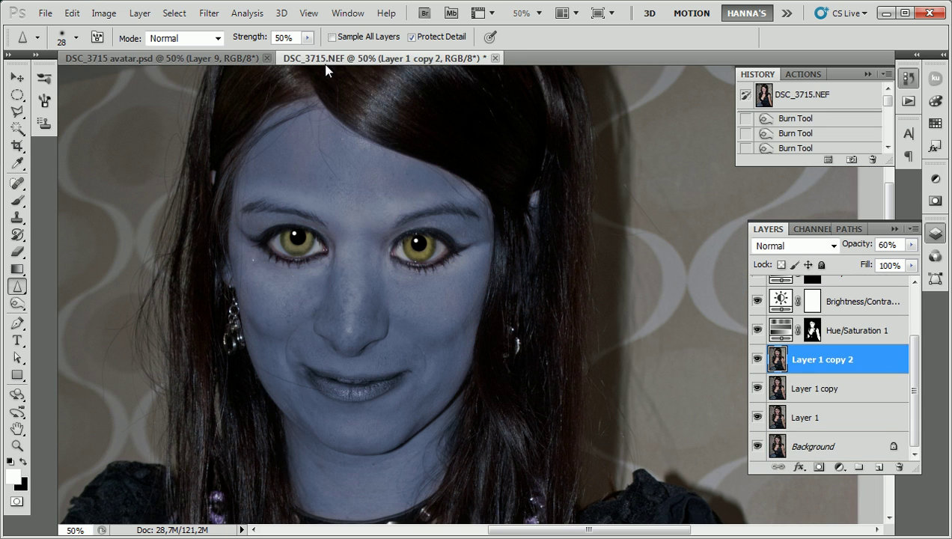
pyautogui.scroll(2, 843, 384)
pyautogui.click(827, 298)
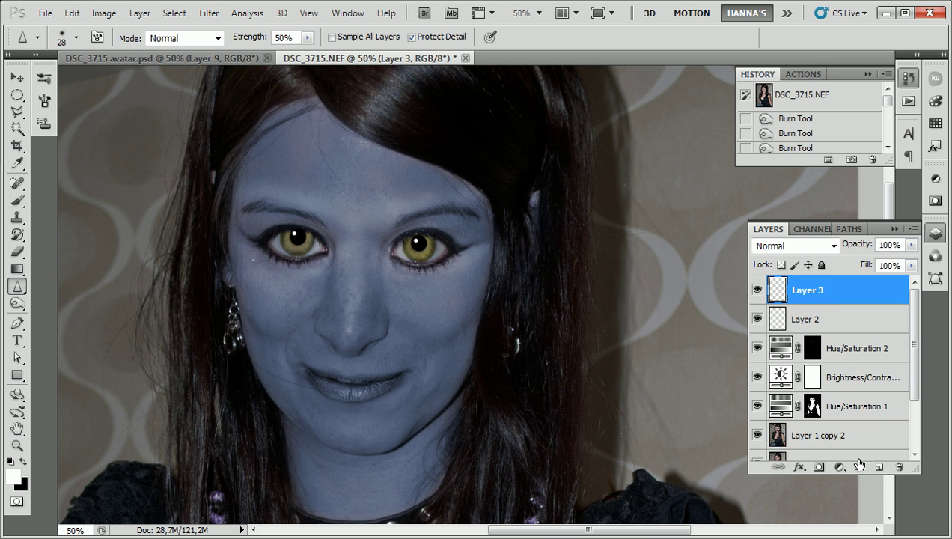
pyautogui.click(878, 466)
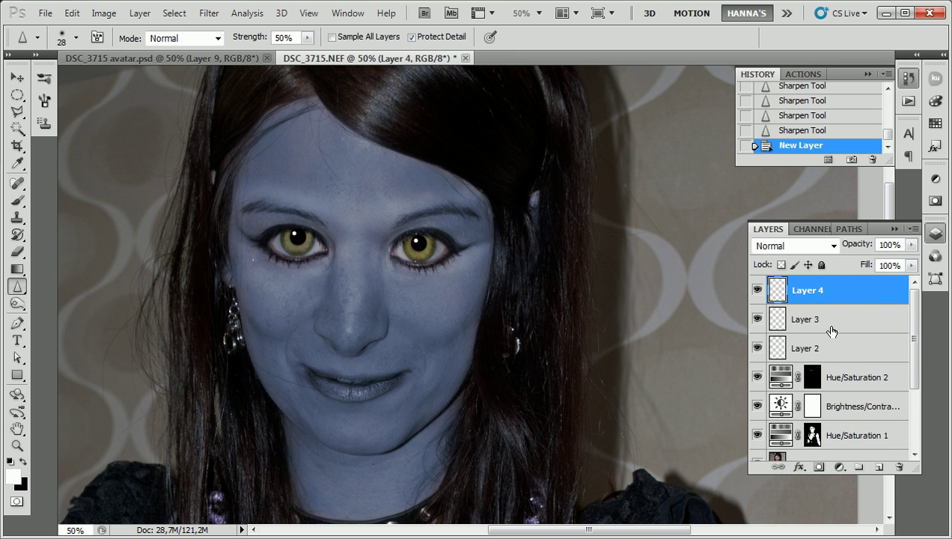
# Give Layer 4 an Outer Glow style in near-white (fffffe) at 40% opacity, with increased spread and size.
pyautogui.doubleClick(853, 297)
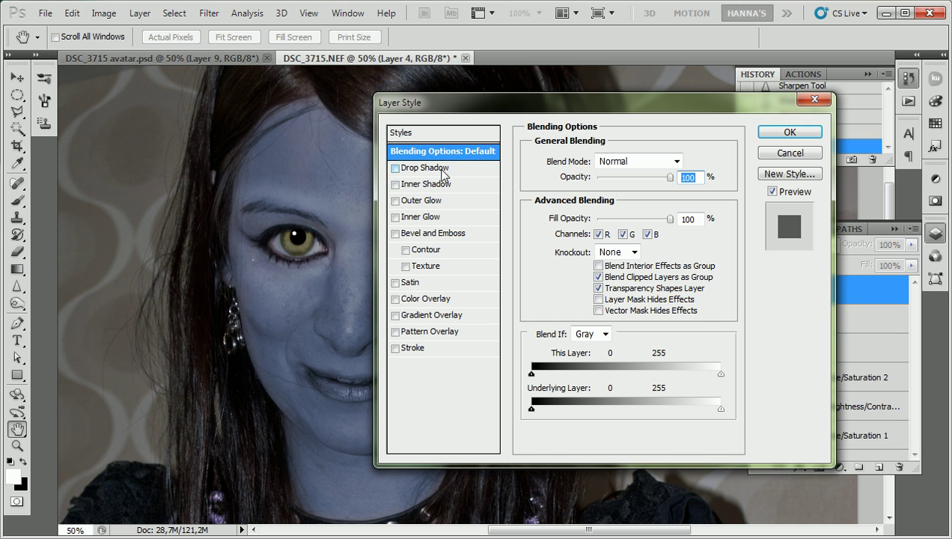
pyautogui.click(426, 201)
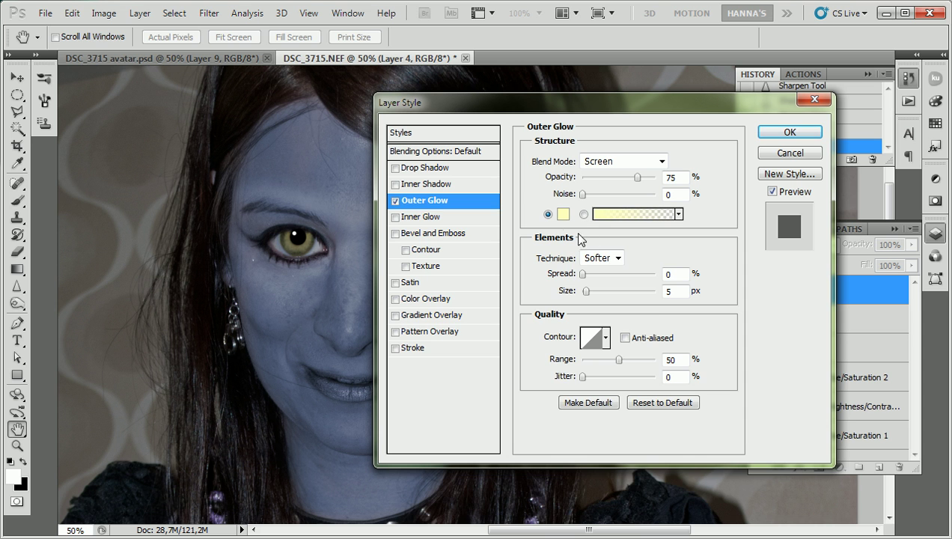
pyautogui.click(563, 214)
pyautogui.click(446, 264)
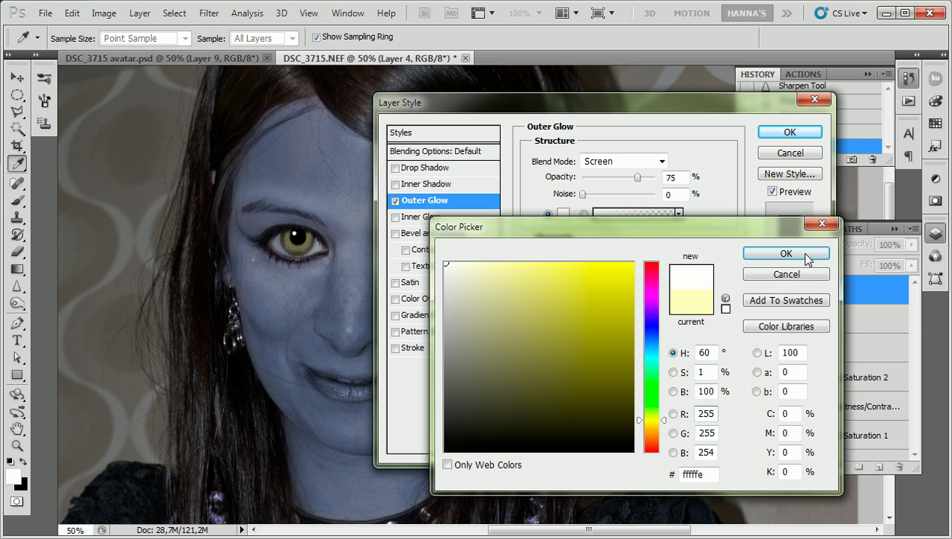
pyautogui.click(785, 253)
pyautogui.moveTo(636, 182); pyautogui.dragTo(612, 183)
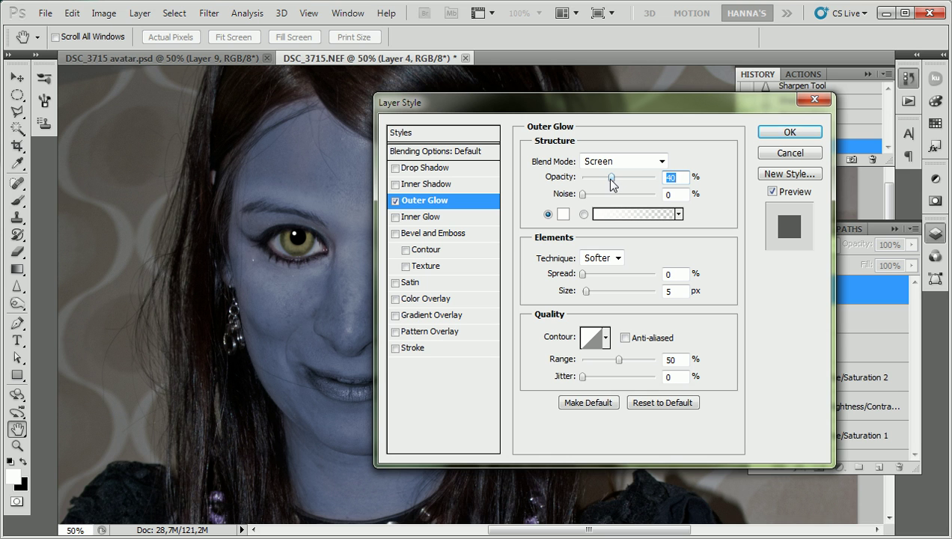
pyautogui.moveTo(583, 274); pyautogui.dragTo(597, 292)
pyautogui.click(787, 132)
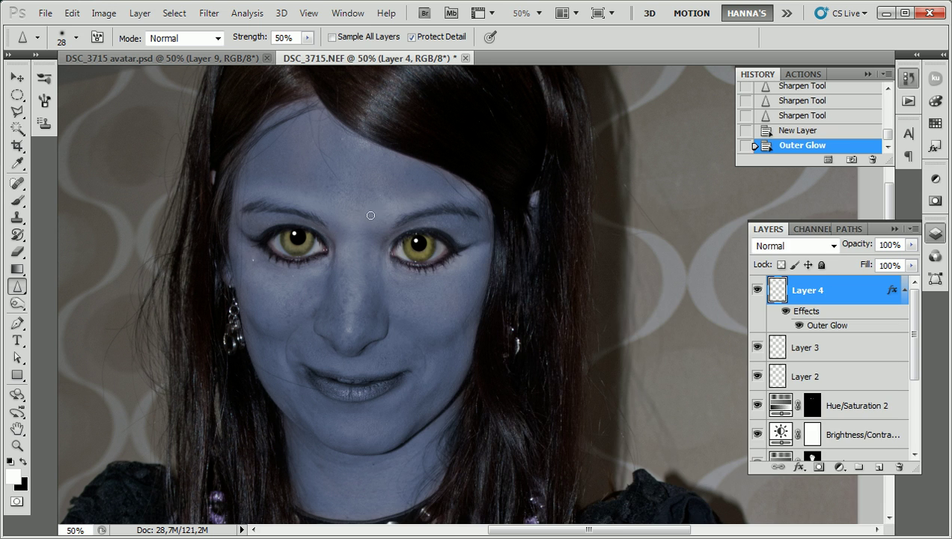
# Set a 3 px brush with 0% hardness and paint a small white dot above the eyebrow on Layer 4.
pyautogui.rightClick(370, 216)
pyautogui.moveTo(399, 239); pyautogui.dragTo(390, 241)
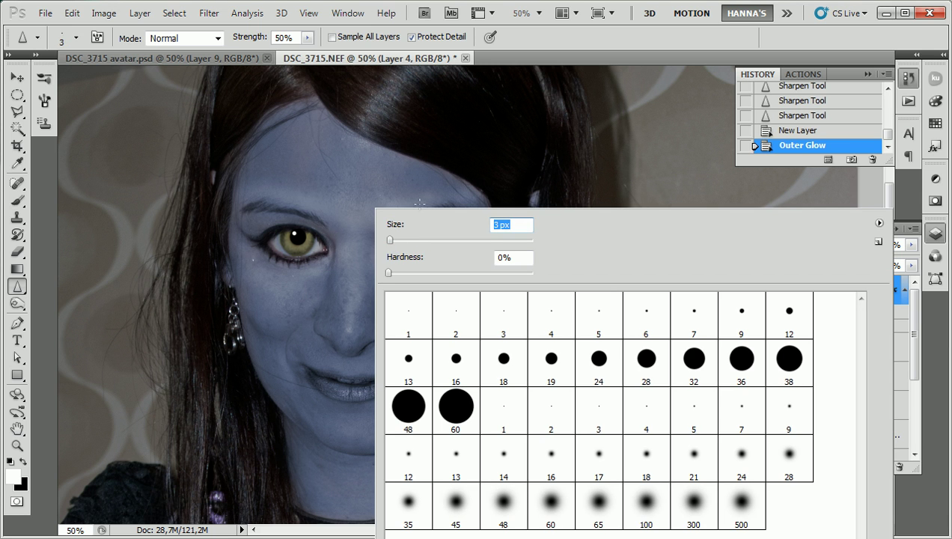
pyautogui.click(555, 49)
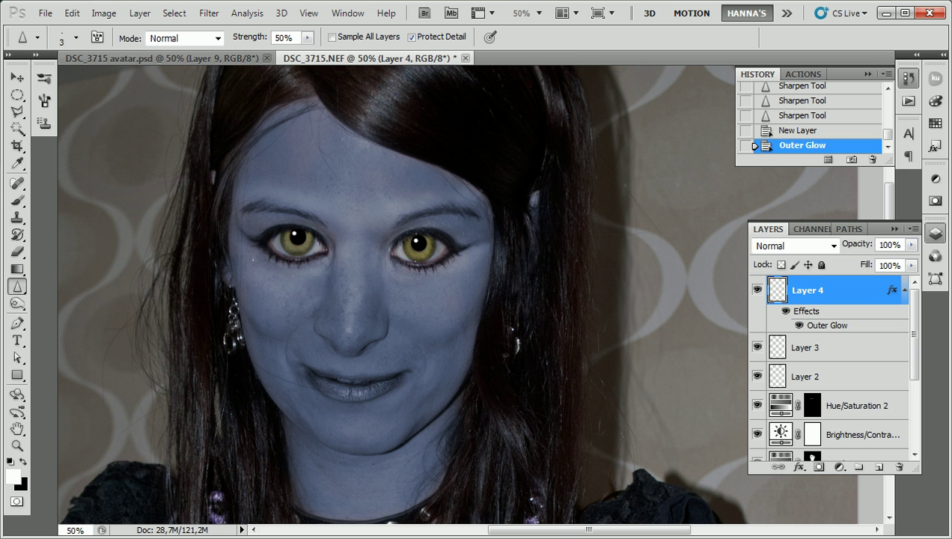
pyautogui.rightClick(346, 228)
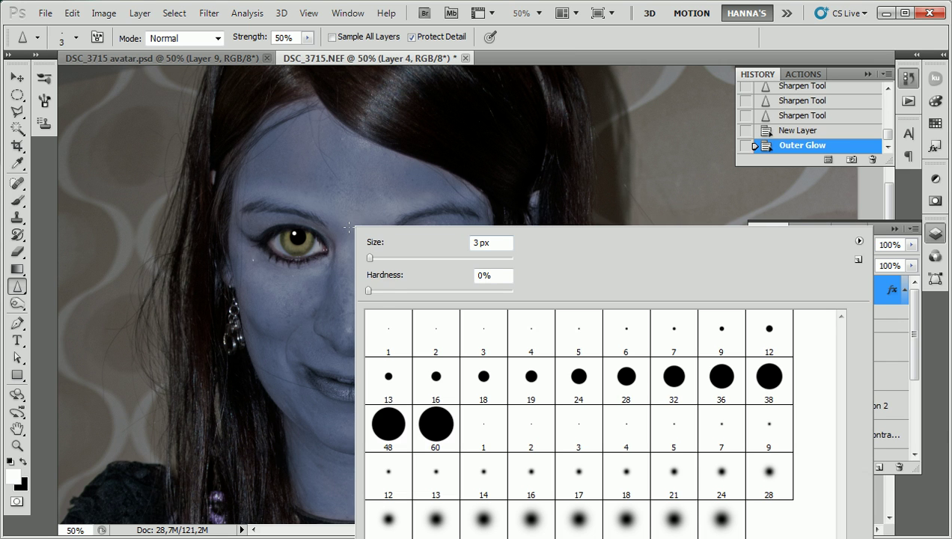
pyautogui.click(368, 291)
pyautogui.press('Return')
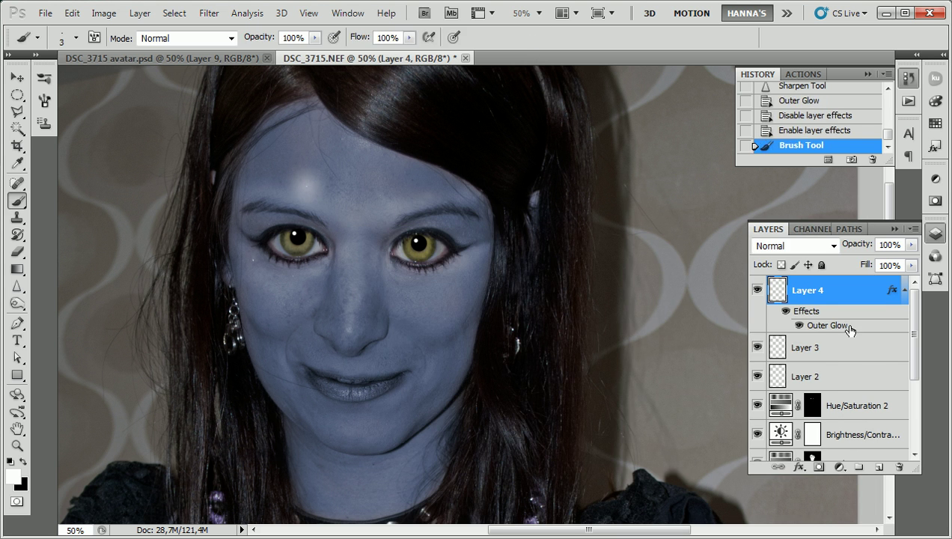
# Adjust Layer 4's Outer Glow to 42% opacity, 6% spread and 9 px size.
pyautogui.doubleClick(828, 325)
pyautogui.moveTo(600, 275)
pyautogui.mouseDown()
pyautogui.moveTo(588, 277)
pyautogui.moveTo(597, 292)
pyautogui.mouseUp()
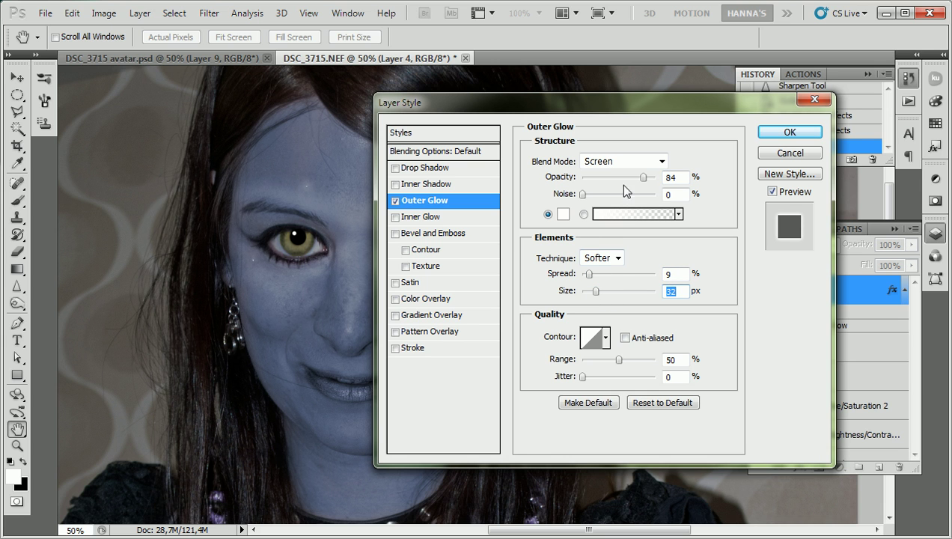
pyautogui.moveTo(642, 178)
pyautogui.mouseDown()
pyautogui.moveTo(629, 178)
pyautogui.moveTo(656, 179)
pyautogui.mouseUp()
pyautogui.moveTo(586, 272); pyautogui.dragTo(591, 293)
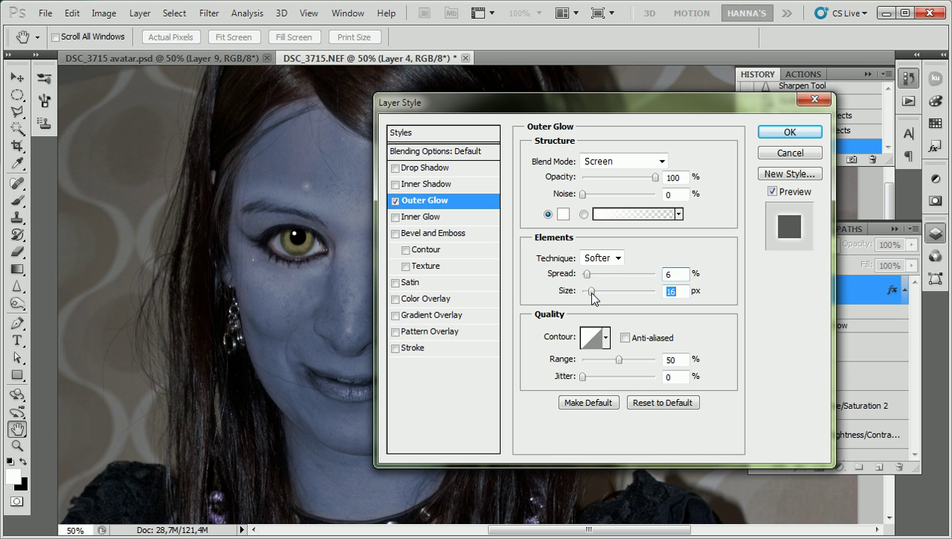
pyautogui.moveTo(585, 291); pyautogui.dragTo(585, 291)
pyautogui.moveTo(637, 181); pyautogui.dragTo(617, 185)
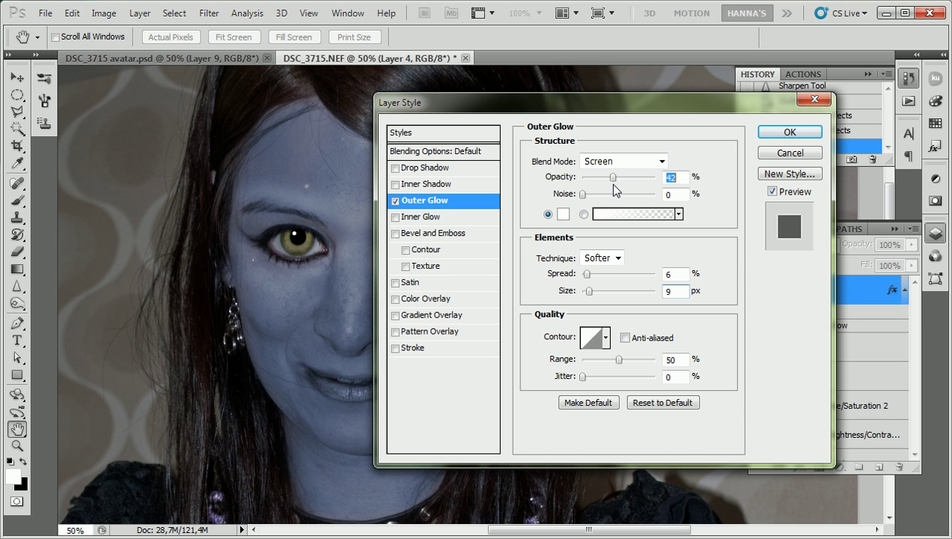
pyautogui.click(790, 132)
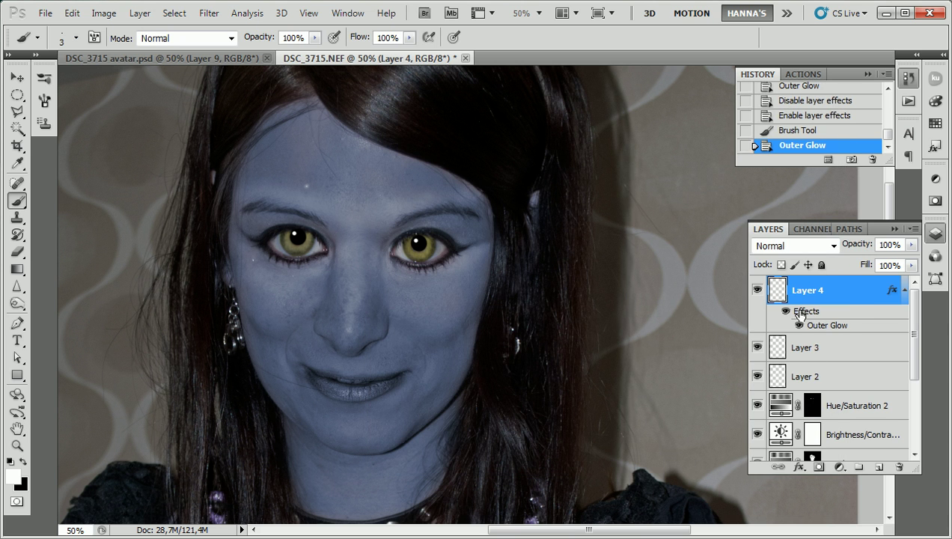
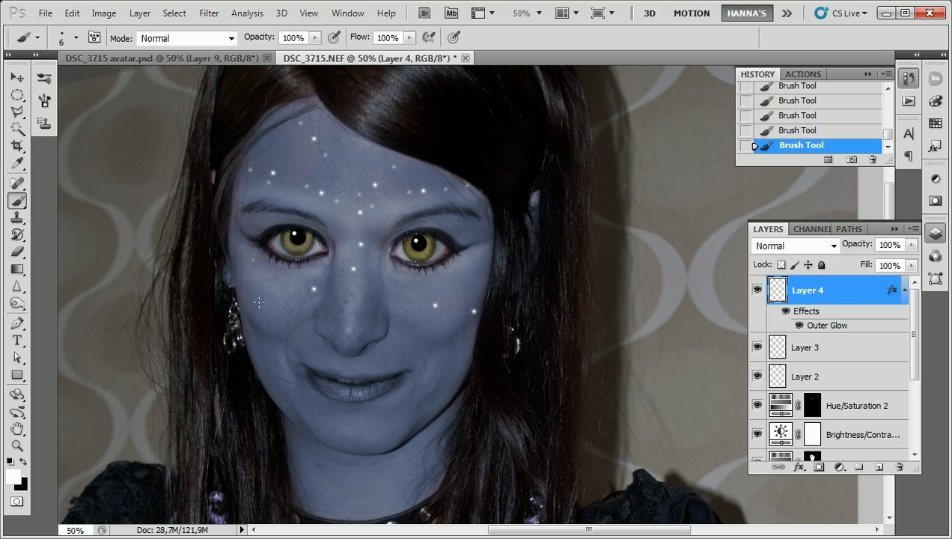
# Add small white dots across the cheeks on Layer 4 with a 3 px brush, and collapse the layer's effects list.
pyautogui.rightClick(400, 303)
pyautogui.moveTo(425, 299); pyautogui.dragTo(421, 298)
pyautogui.click(281, 298)
pyautogui.click(903, 290)
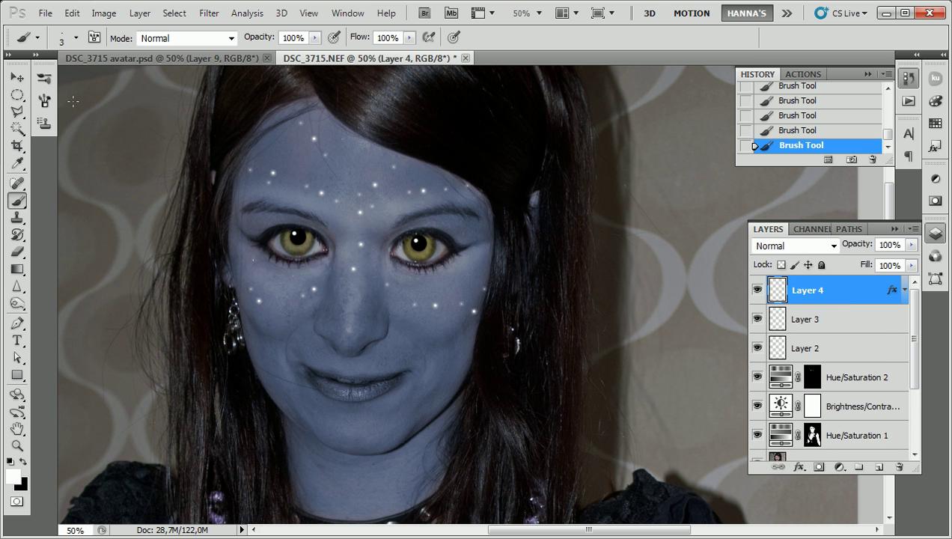
# Check the stripes in DSC_3715 avatar.psd and draw similar closed Pen tool paths around the hairline, cheeks and jaw in DSC_3715.NEF.
pyautogui.click(227, 60)
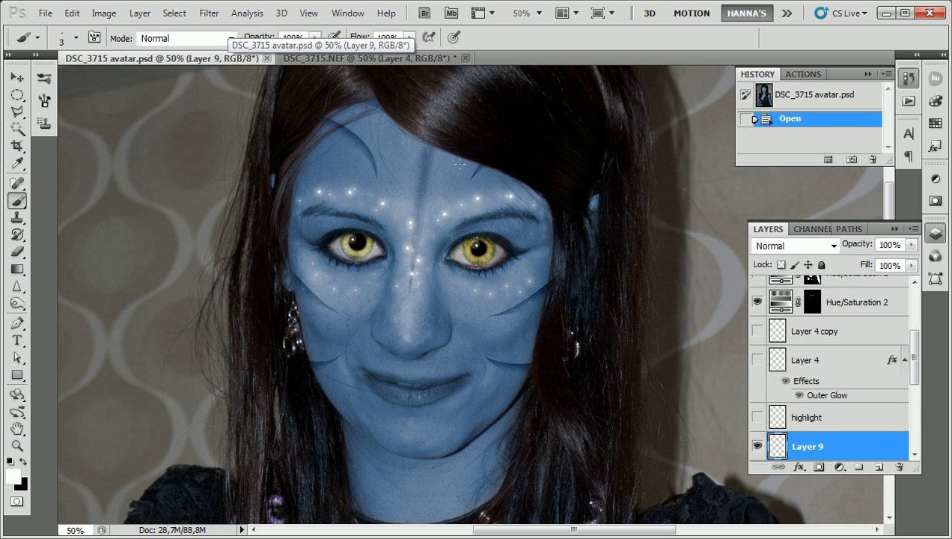
pyautogui.click(324, 60)
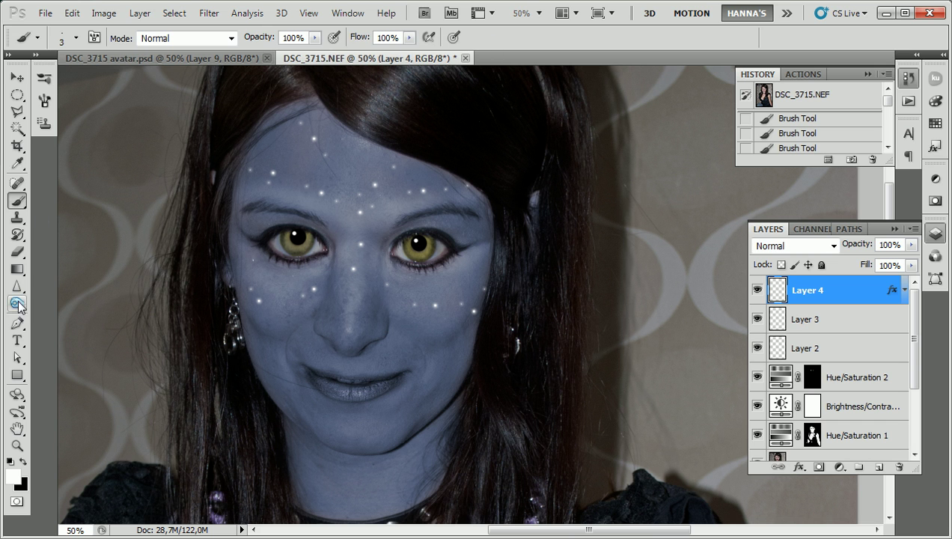
pyautogui.click(16, 324)
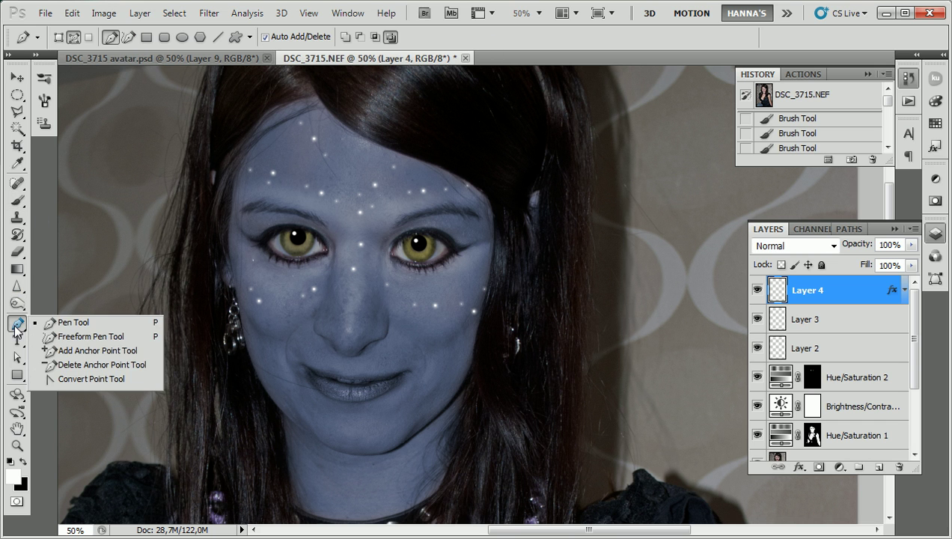
pyautogui.click(66, 322)
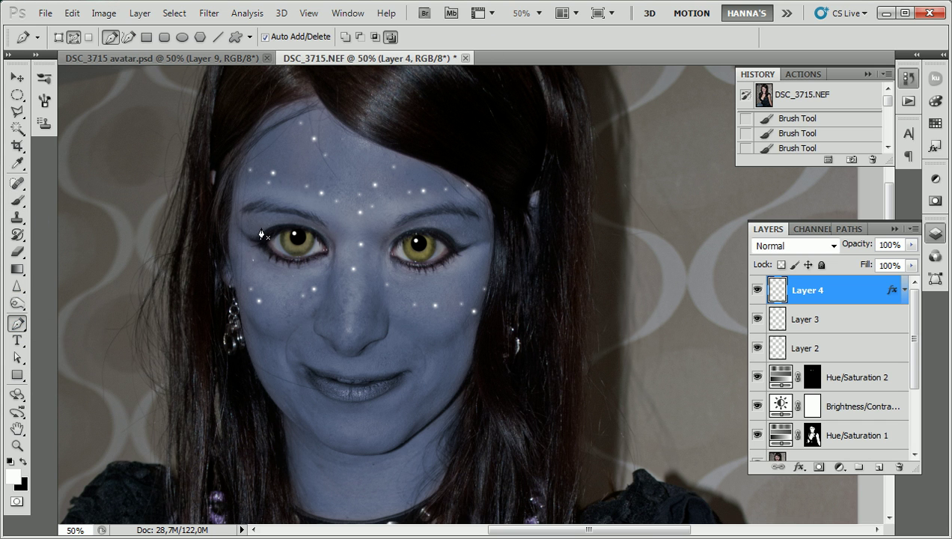
pyautogui.click(277, 102)
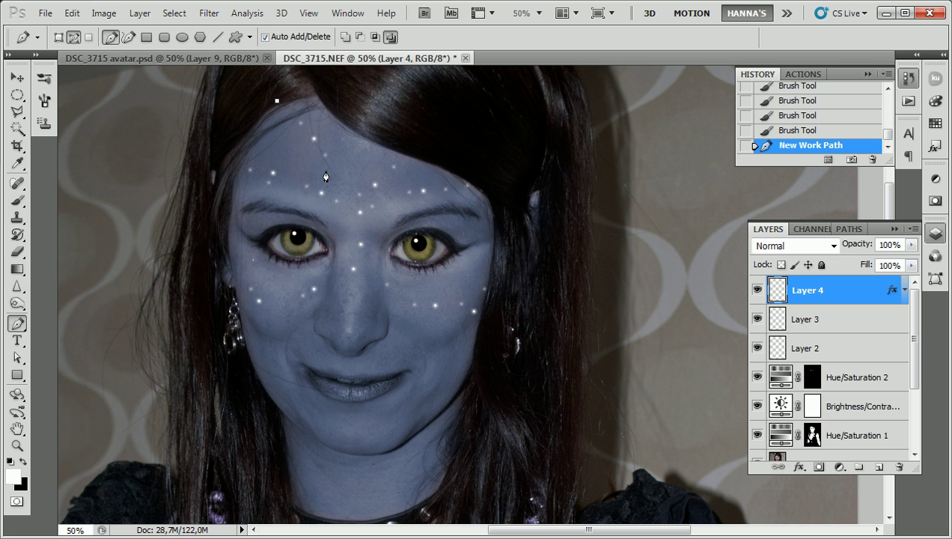
pyautogui.moveTo(345, 178); pyautogui.dragTo(372, 193)
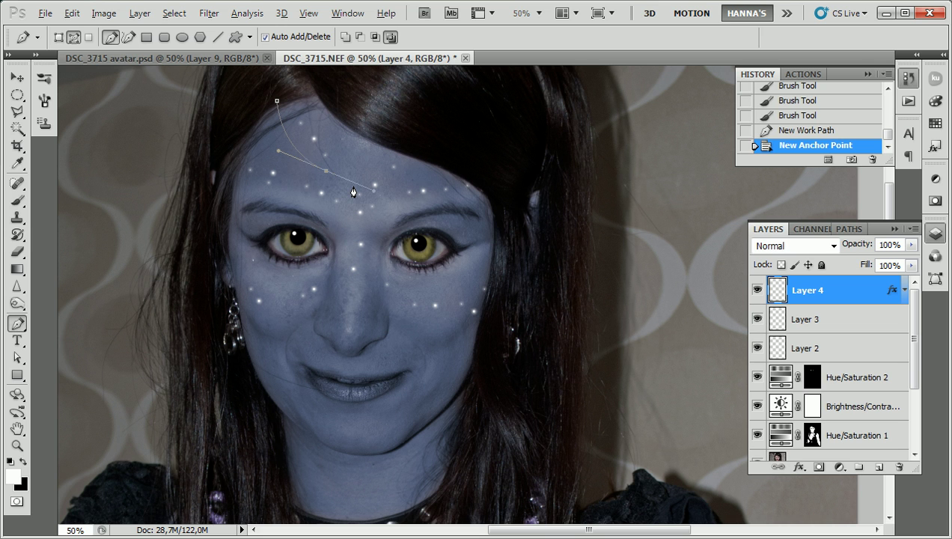
pyautogui.click(326, 173)
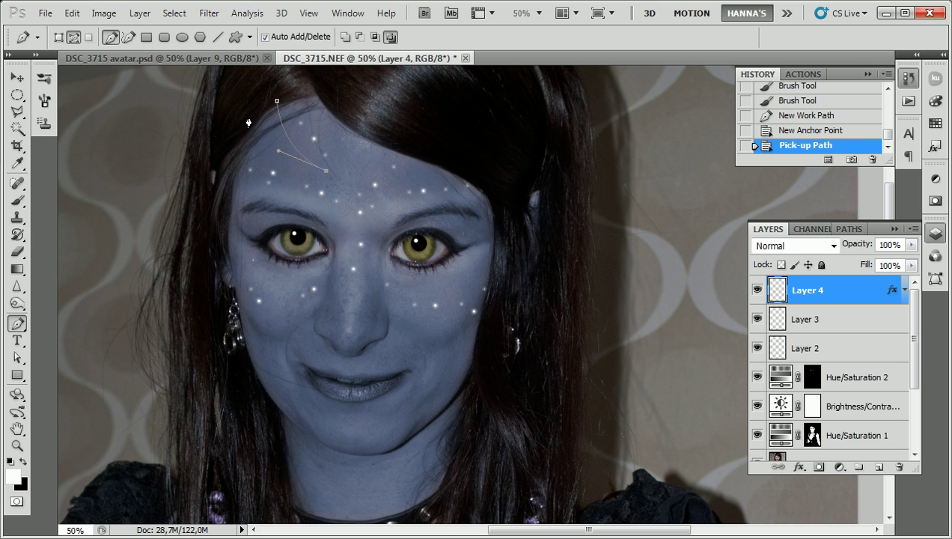
pyautogui.click(249, 115)
pyautogui.moveTo(249, 117); pyautogui.dragTo(225, 69)
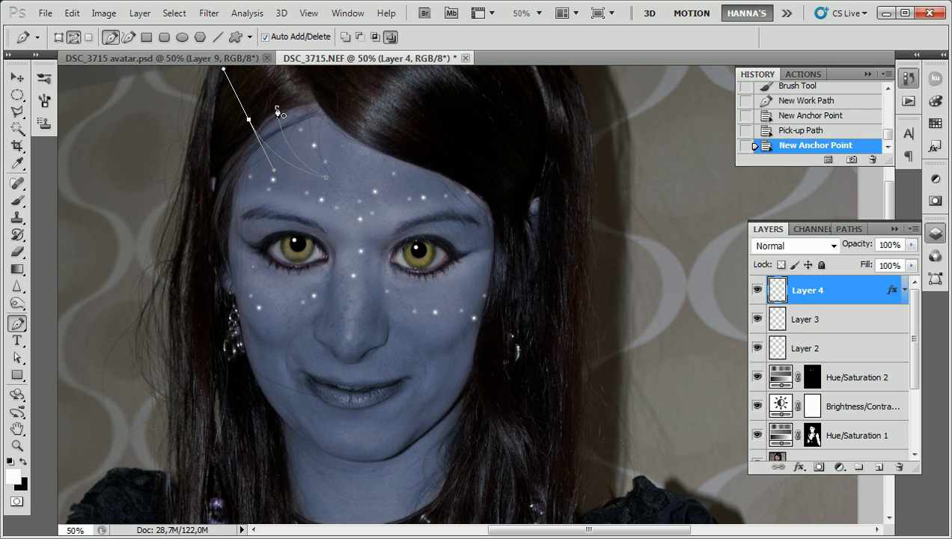
pyautogui.click(277, 113)
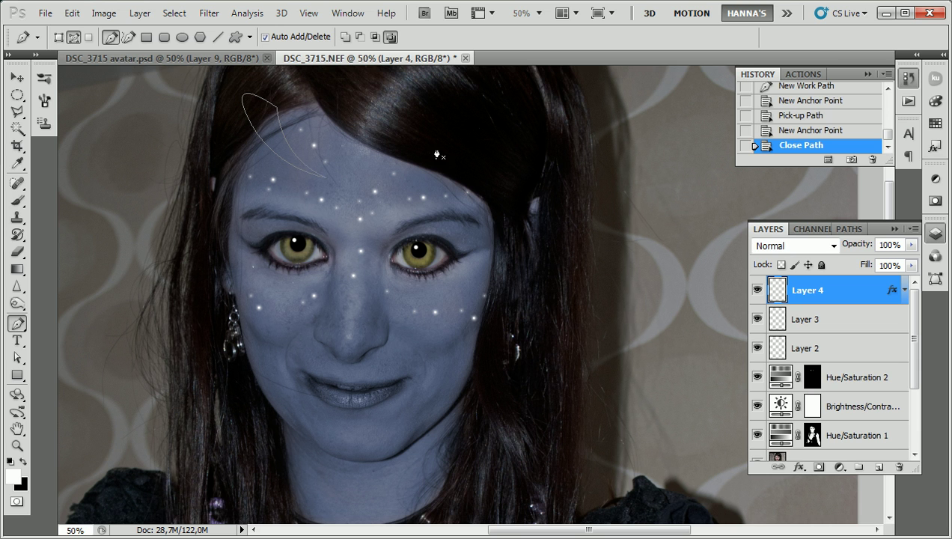
pyautogui.click(428, 113)
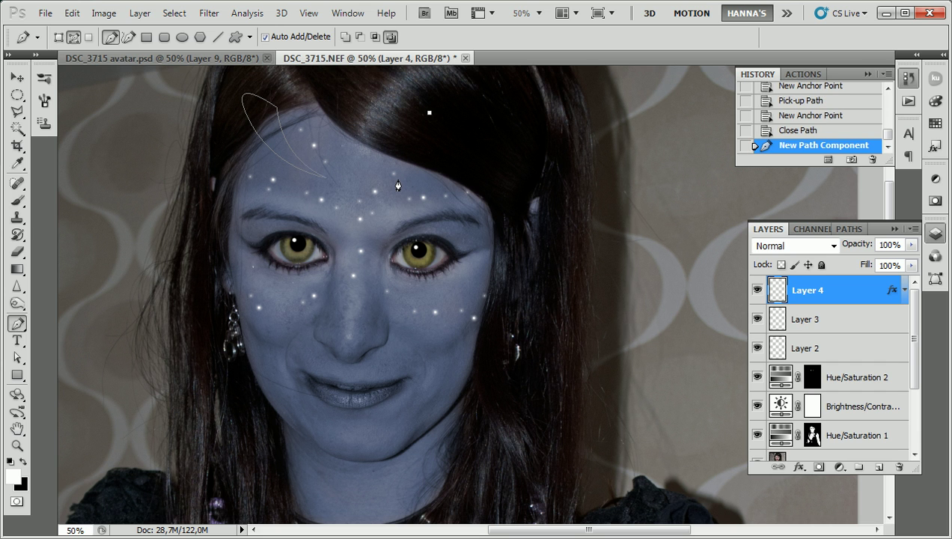
pyautogui.moveTo(401, 181)
pyautogui.mouseDown()
pyautogui.moveTo(360, 204)
pyautogui.moveTo(367, 214)
pyautogui.moveTo(352, 216)
pyautogui.moveTo(355, 228)
pyautogui.moveTo(372, 199)
pyautogui.moveTo(366, 207)
pyautogui.mouseUp()
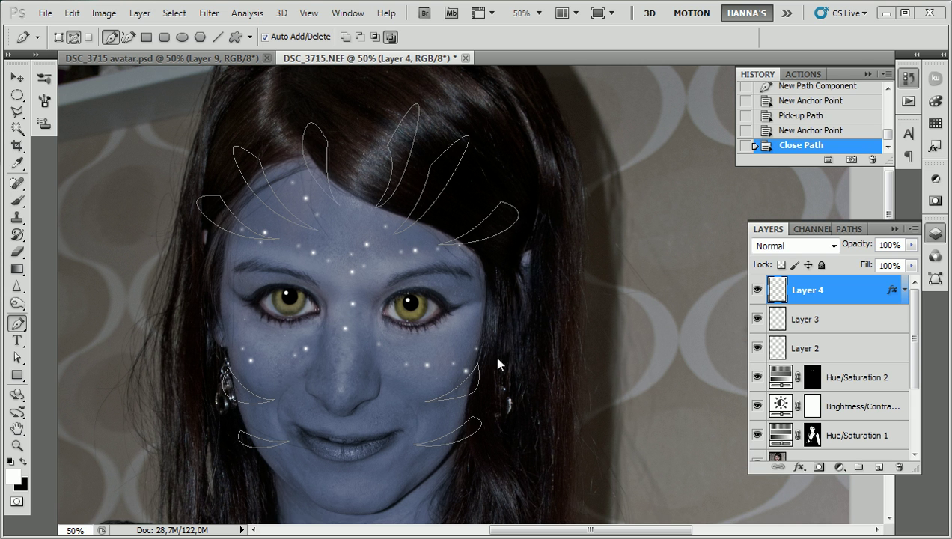
# Add a new layer above Layer 4, load the stripe work path as a selection, fill it with black and deselect.
pyautogui.click(879, 467)
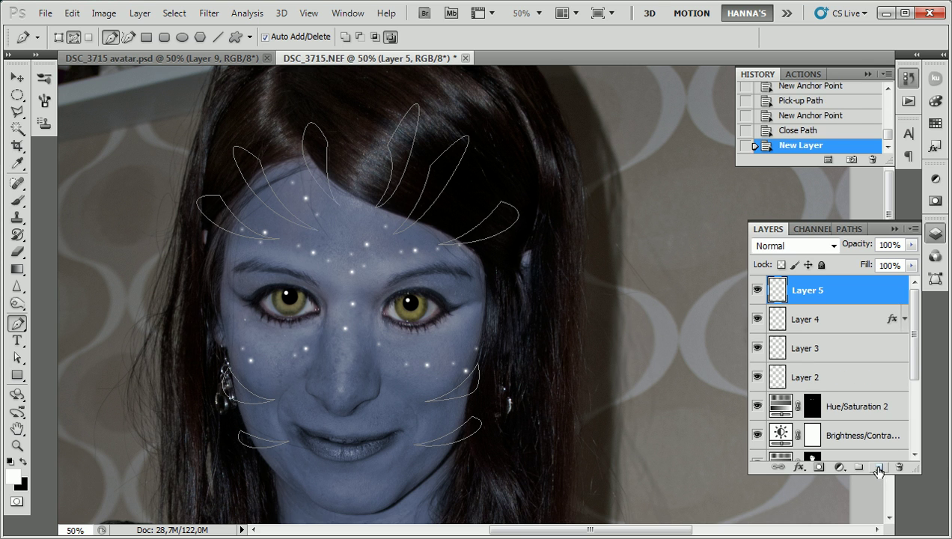
pyautogui.click(26, 460)
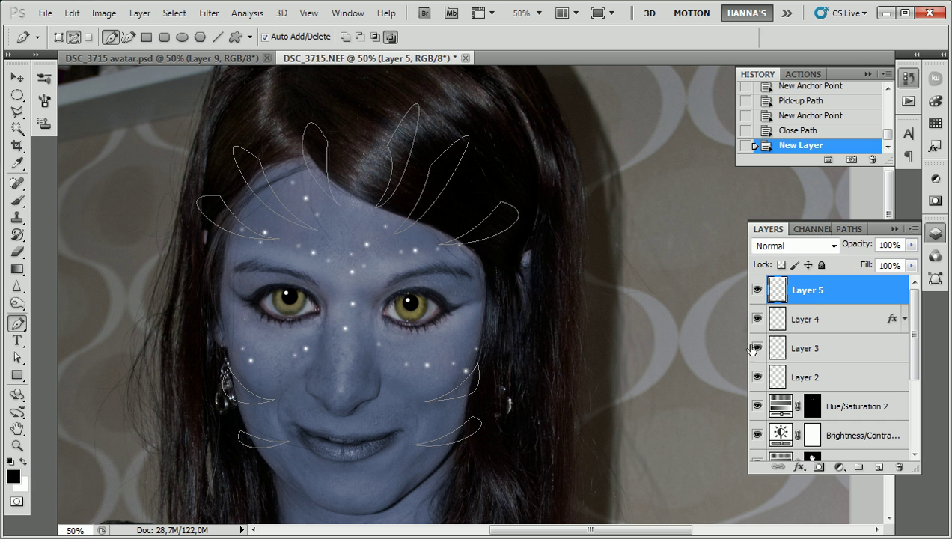
pyautogui.click(851, 229)
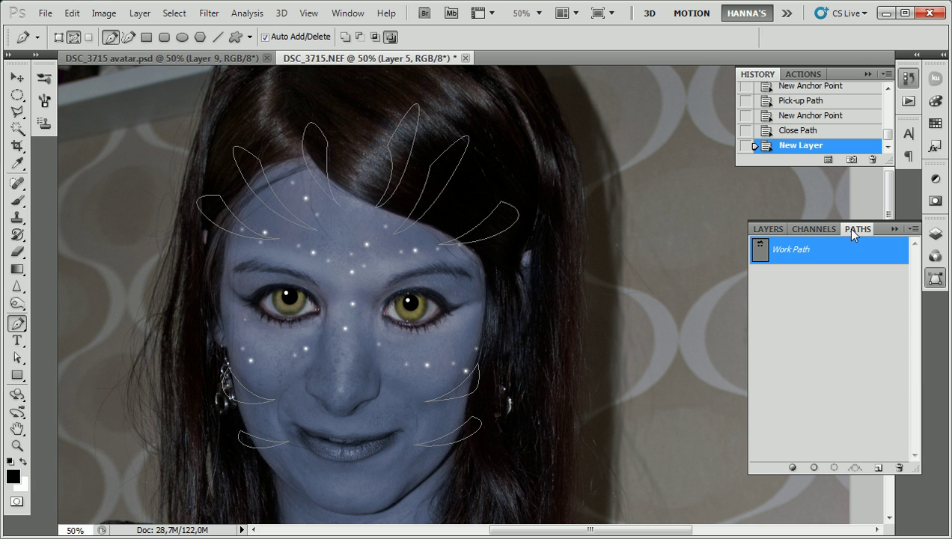
pyautogui.keyDown('ctrl'); pyautogui.click(760, 252); pyautogui.keyUp('ctrl')
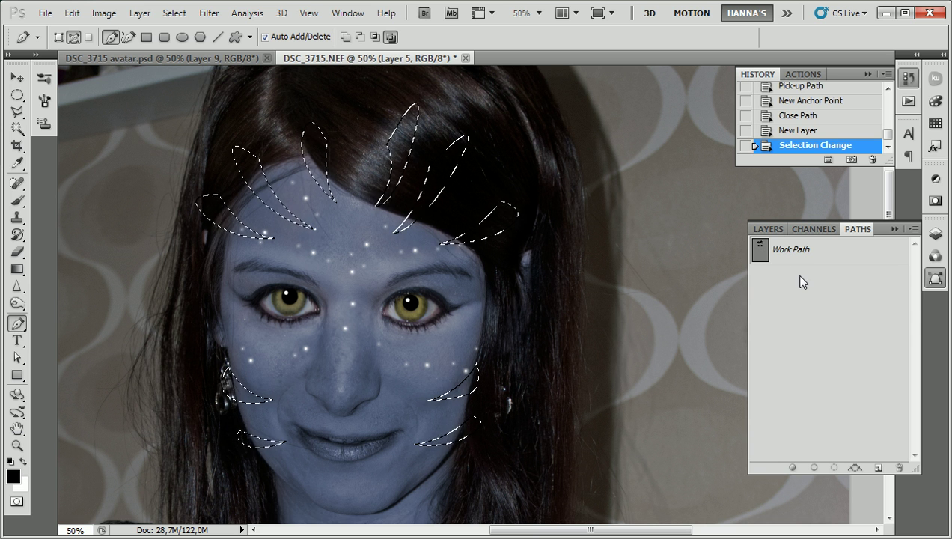
pyautogui.click(767, 229)
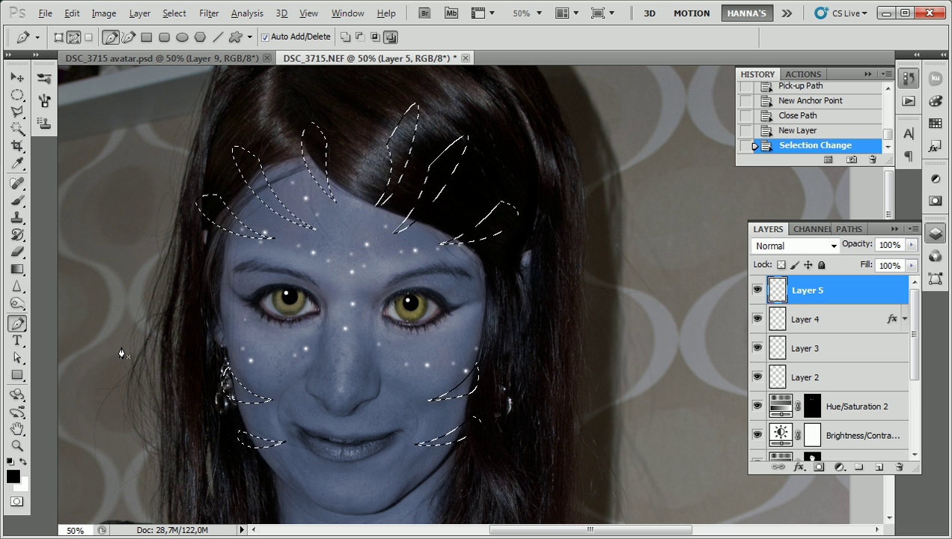
pyautogui.hotkey('alt', 'BackSpace')
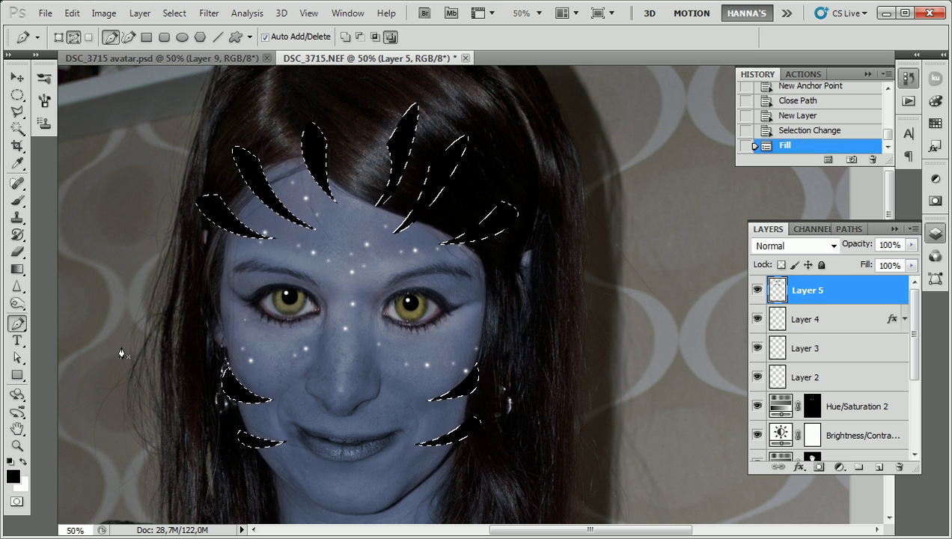
pyautogui.hotkey('ctrl', 'd')
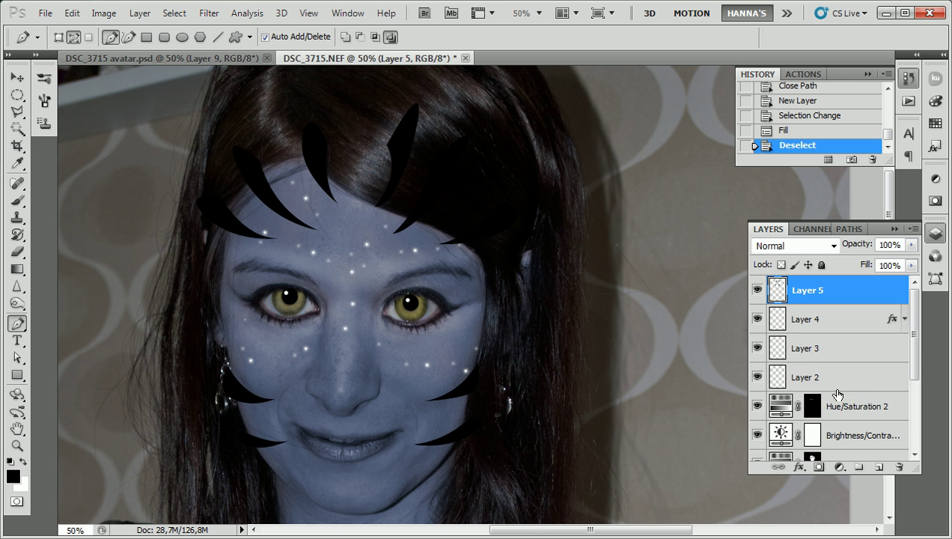
# Load the Hue/Saturation 1 mask as a selection and use it as a layer mask on Layer 5 to limit the stripes to the skin.
pyautogui.scroll(-3, 855, 382)
pyautogui.scroll(1, 861, 381)
pyautogui.scroll(1, 860, 382)
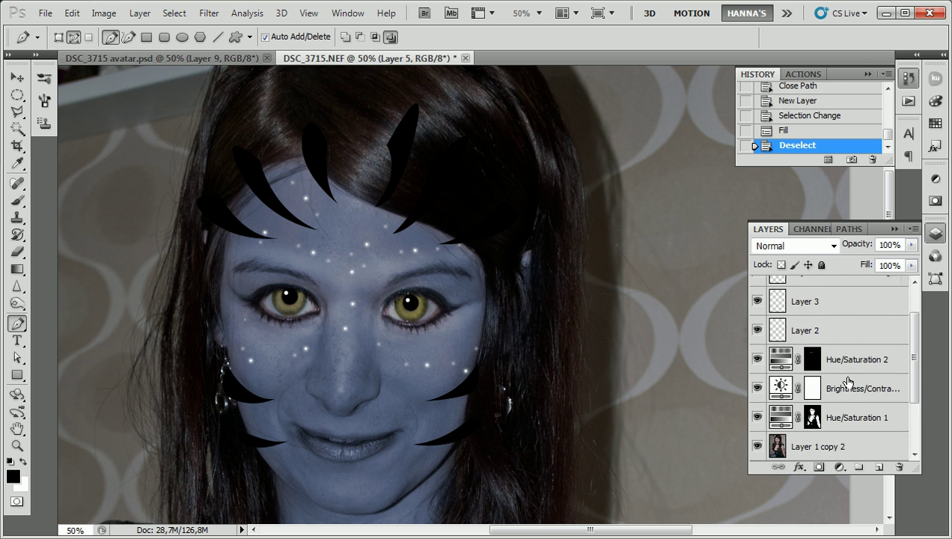
pyautogui.scroll(2, 853, 376)
pyautogui.scroll(-3, 853, 376)
pyautogui.scroll(1, 853, 376)
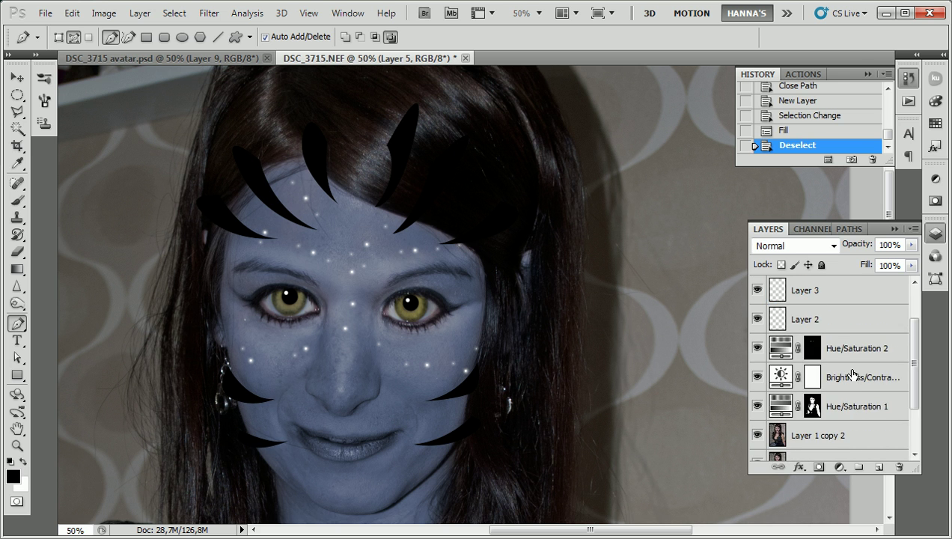
pyautogui.keyDown('ctrl'); pyautogui.click(811, 406); pyautogui.keyUp('ctrl')
pyautogui.hotkey('ctrl', 'd')
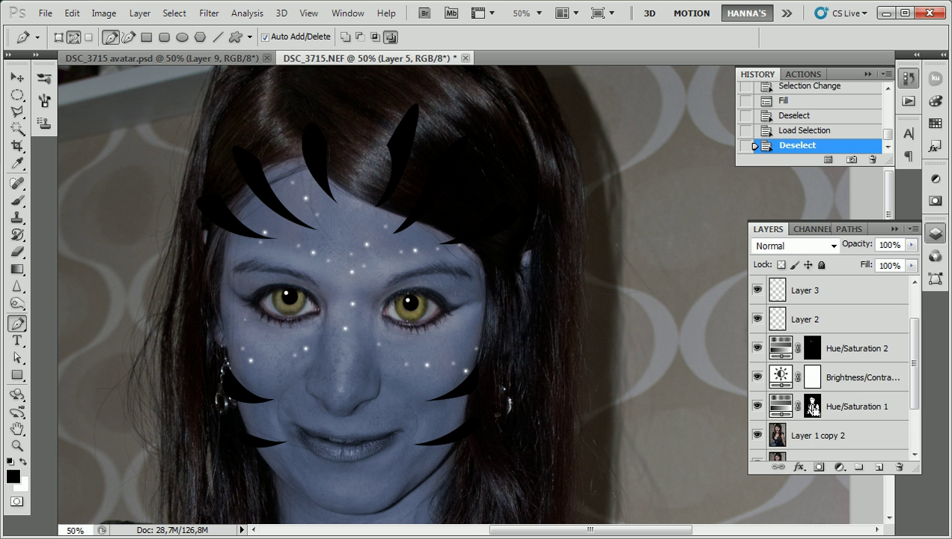
pyautogui.keyDown('ctrl'); pyautogui.click(812, 407); pyautogui.keyUp('ctrl')
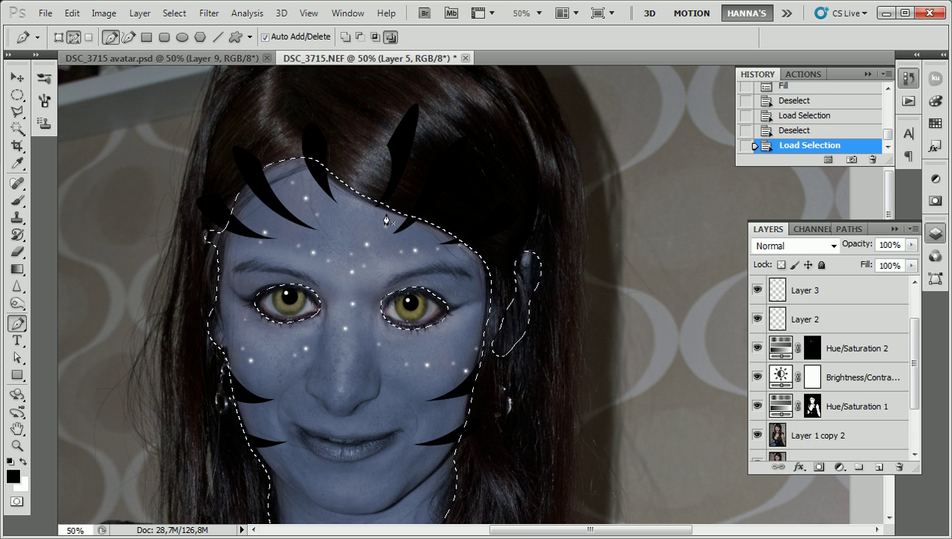
pyautogui.scroll(2, 838, 351)
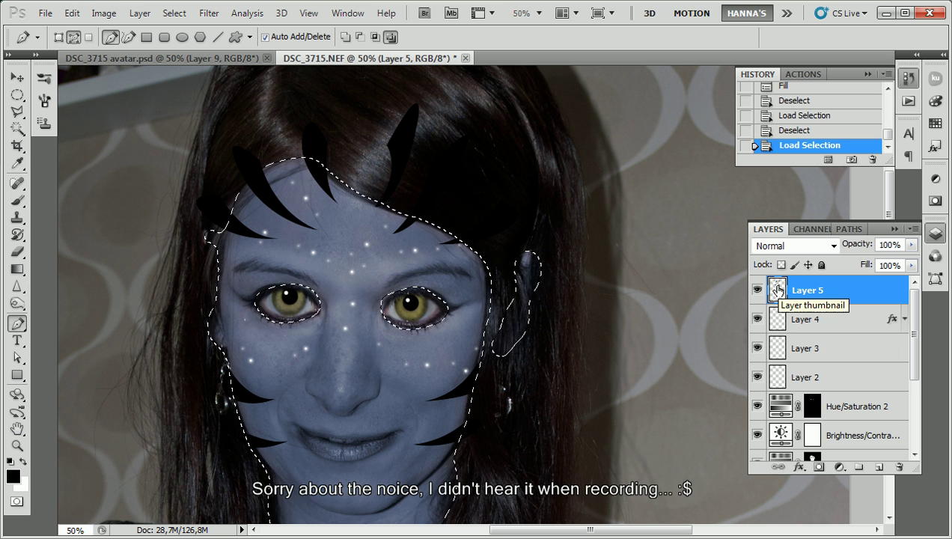
pyautogui.click(818, 468)
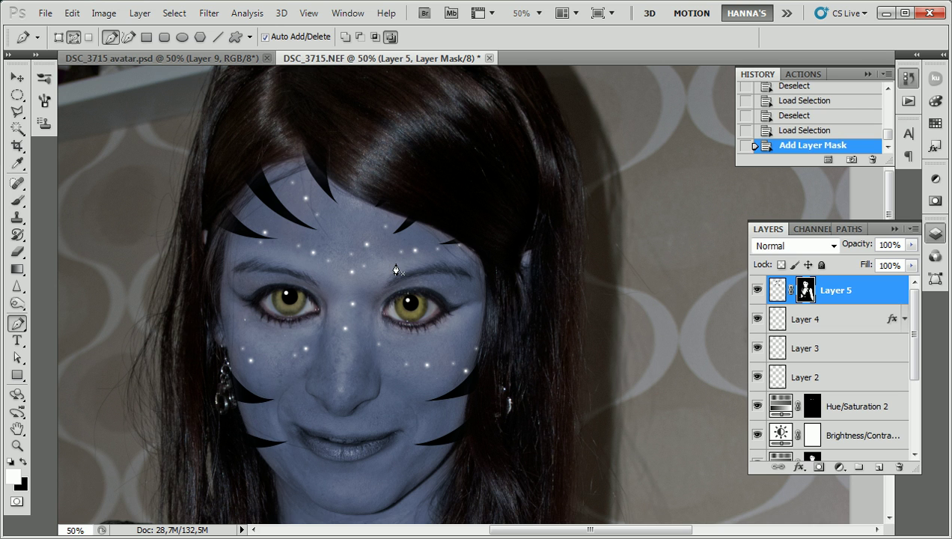
# Fade the outer parts of the stripes on Layer 5's mask with a black 47 px brush at 0% hardness and 20% opacity.
pyautogui.click(19, 204)
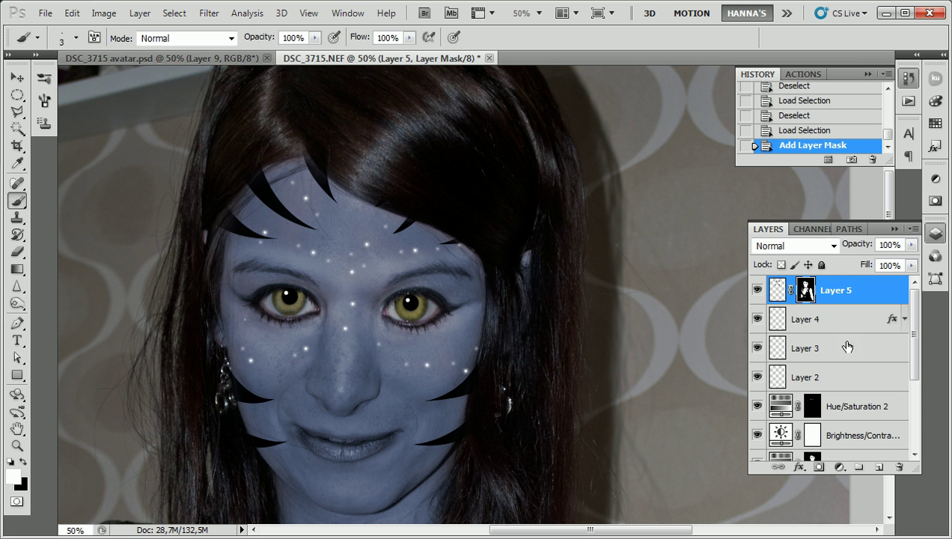
pyautogui.rightClick(320, 264)
pyautogui.moveTo(343, 296); pyautogui.dragTo(354, 296)
pyautogui.moveTo(469, 329); pyautogui.dragTo(333, 329)
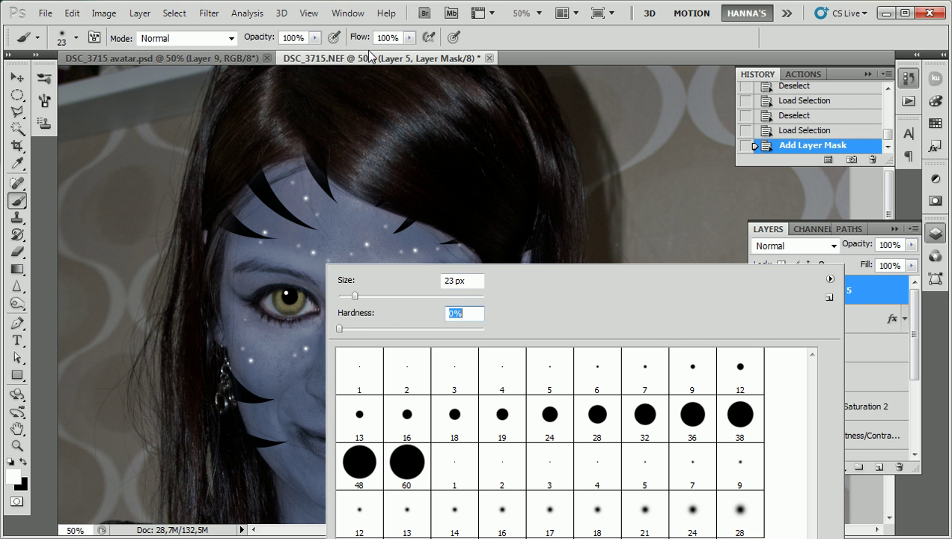
pyautogui.moveTo(267, 45); pyautogui.dragTo(208, 42)
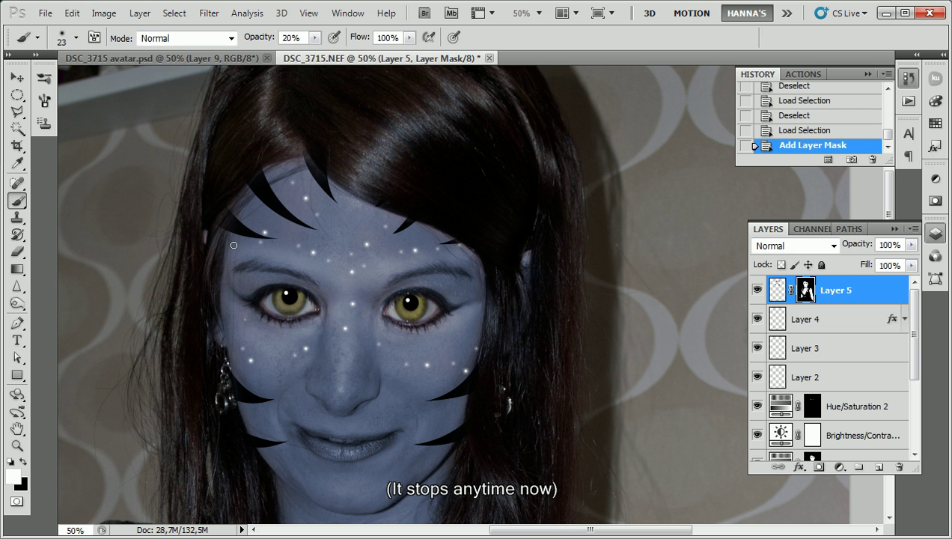
pyautogui.press(']')
pyautogui.press(']')
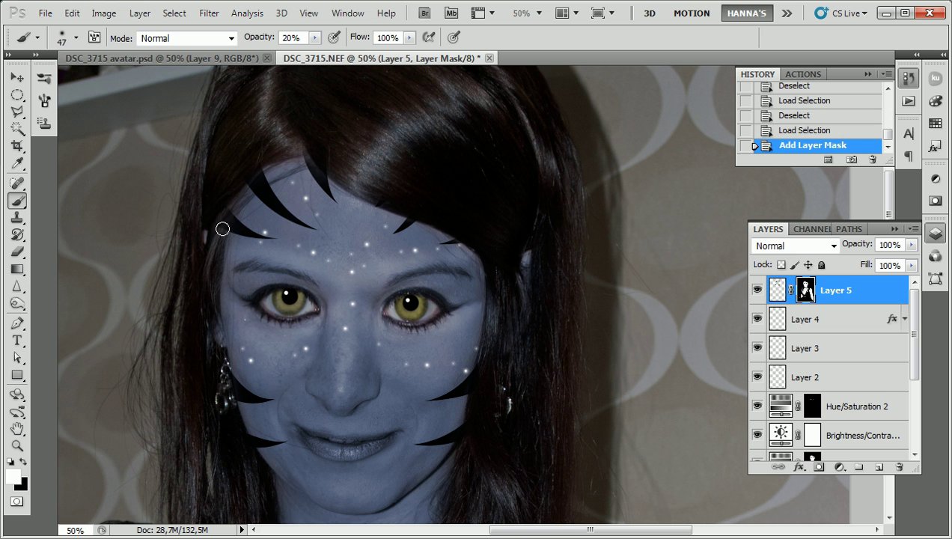
pyautogui.click(24, 460)
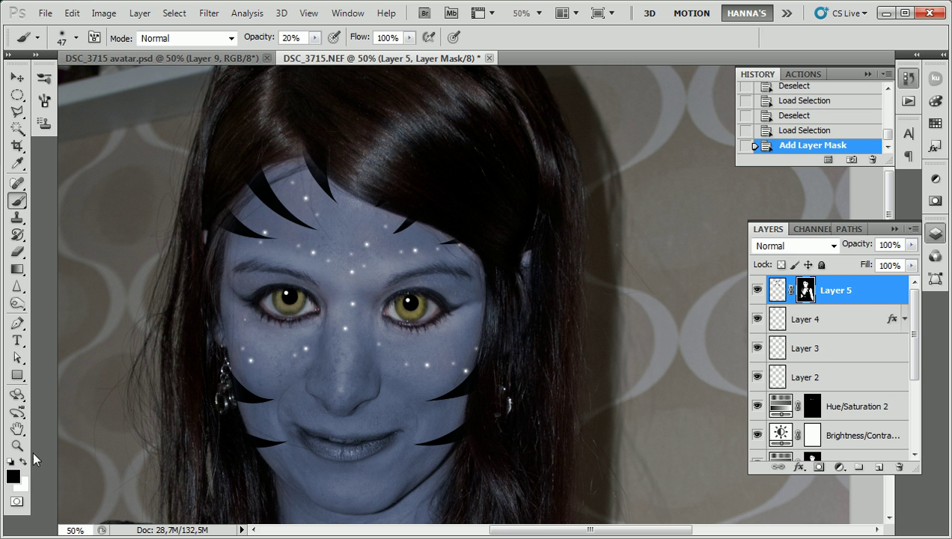
pyautogui.click(224, 226)
pyautogui.click(230, 230)
pyautogui.click(235, 232)
pyautogui.click(241, 236)
pyautogui.click(252, 241)
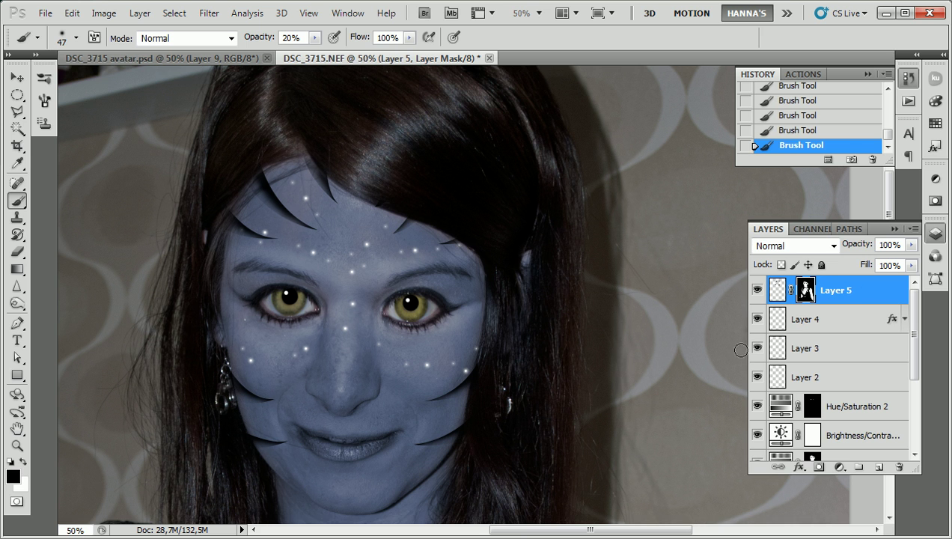
# Set Layer 5's blend mode to Soft Light.
pyautogui.click(798, 248)
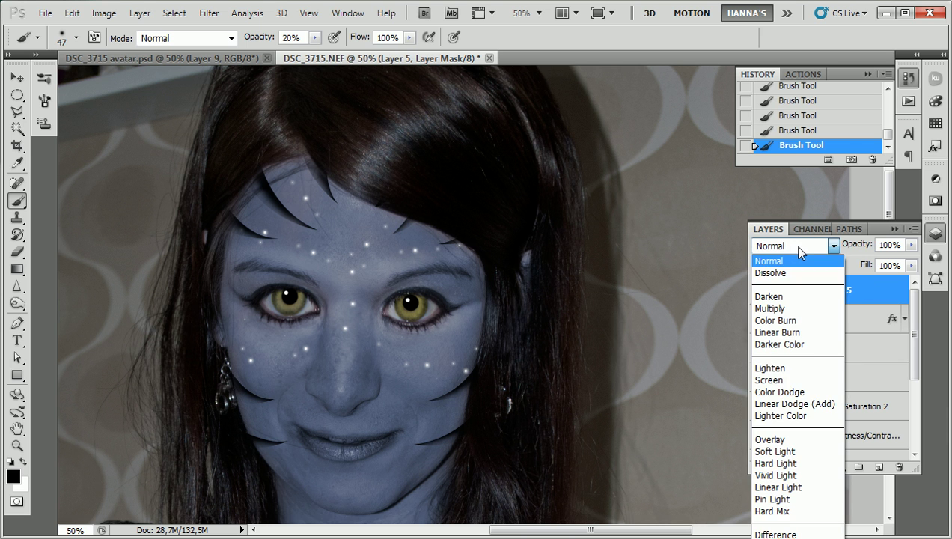
pyautogui.click(778, 439)
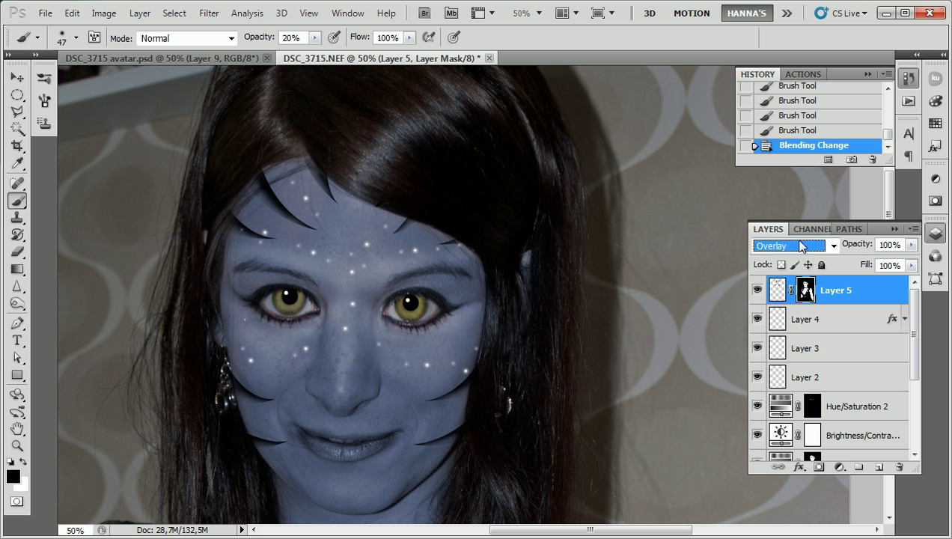
pyautogui.scroll(-1, 799, 250)
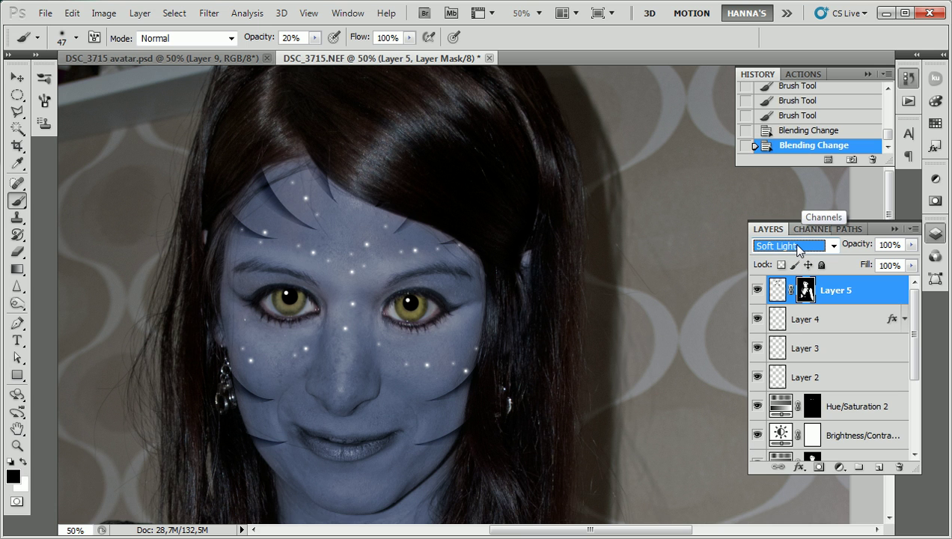